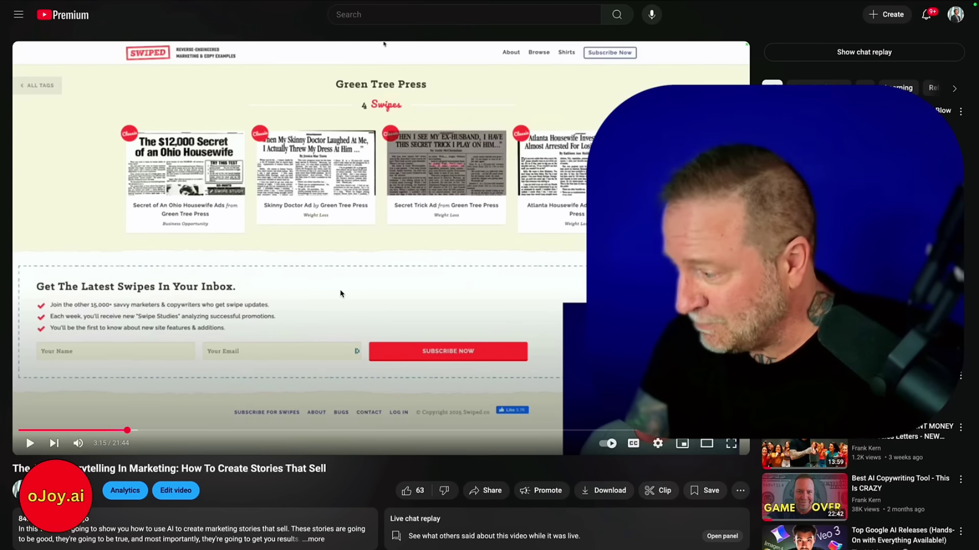
Expand the description of "The Art Of Storytelling In Marketing" video and show its transcript
scroll(338, 291, down, 3)
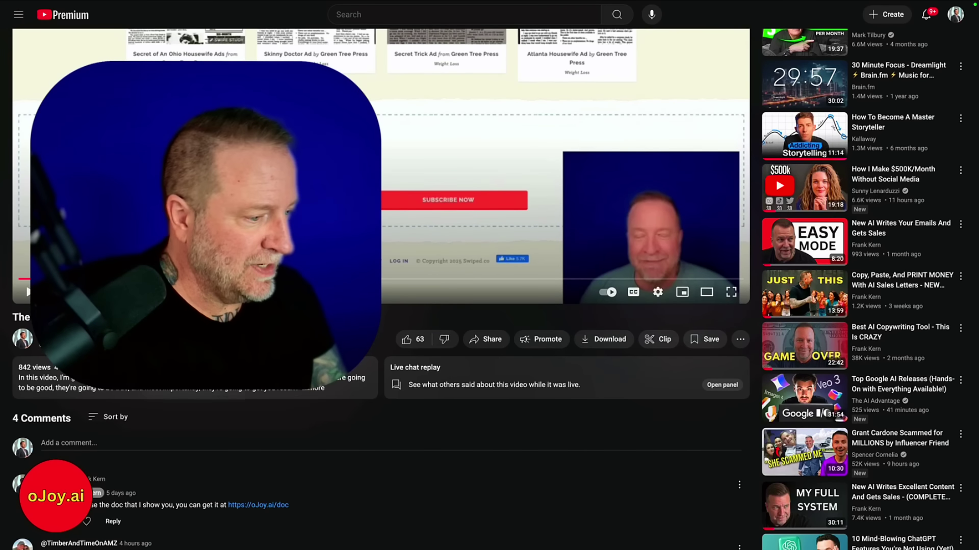
click(172, 390)
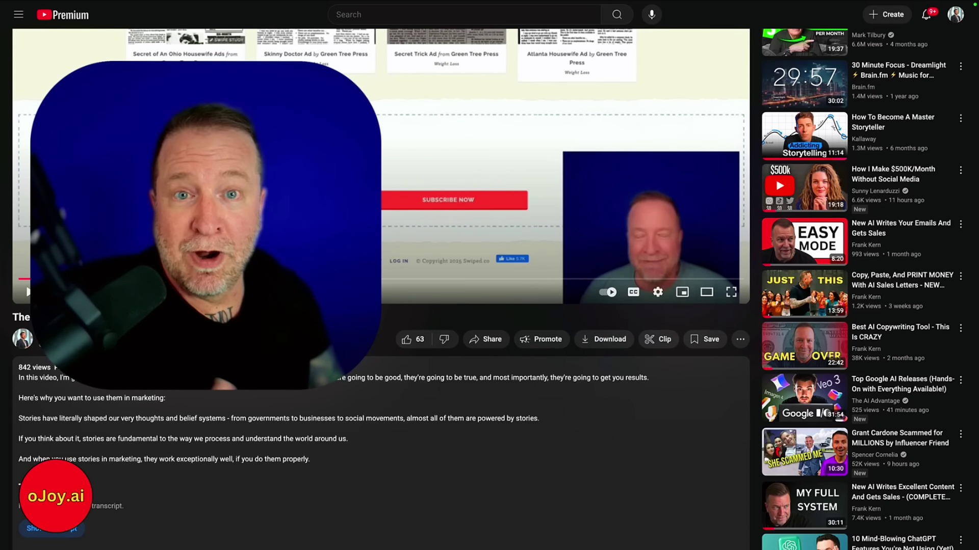
click(59, 532)
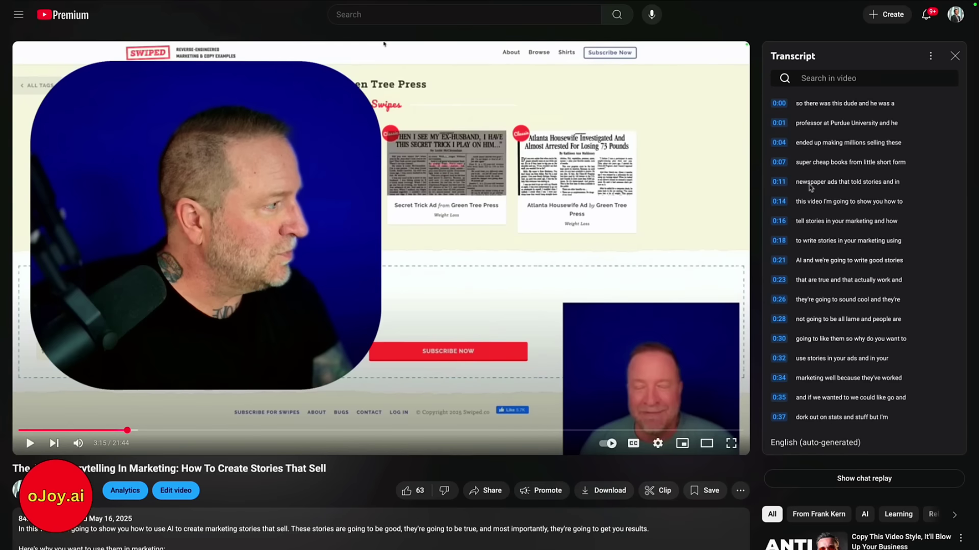
Select and copy the entire video transcript with its timestamps, from the 0:00 line through the final line
scroll(811, 188, down, 20)
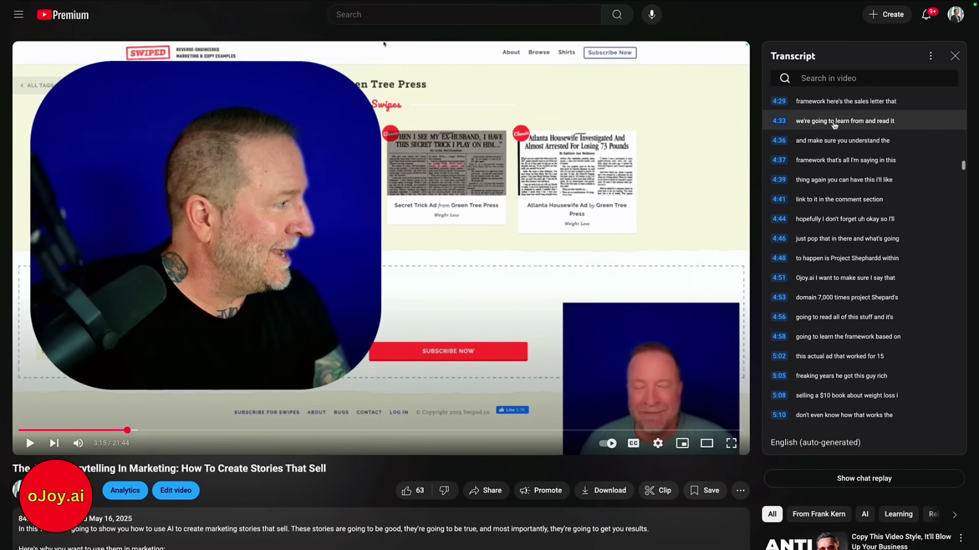
scroll(834, 125, up, 20)
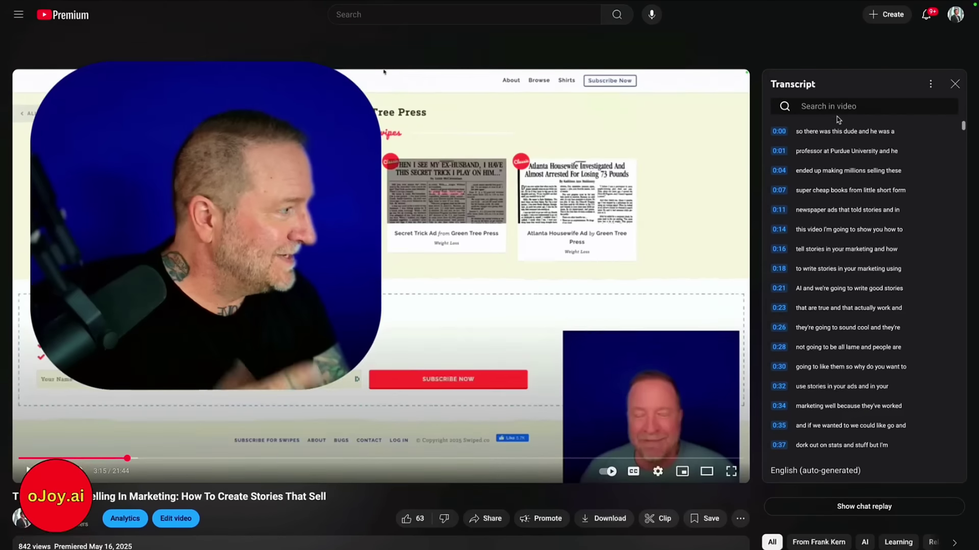
scroll(839, 120, down, 1)
drag(765, 103, 884, 215)
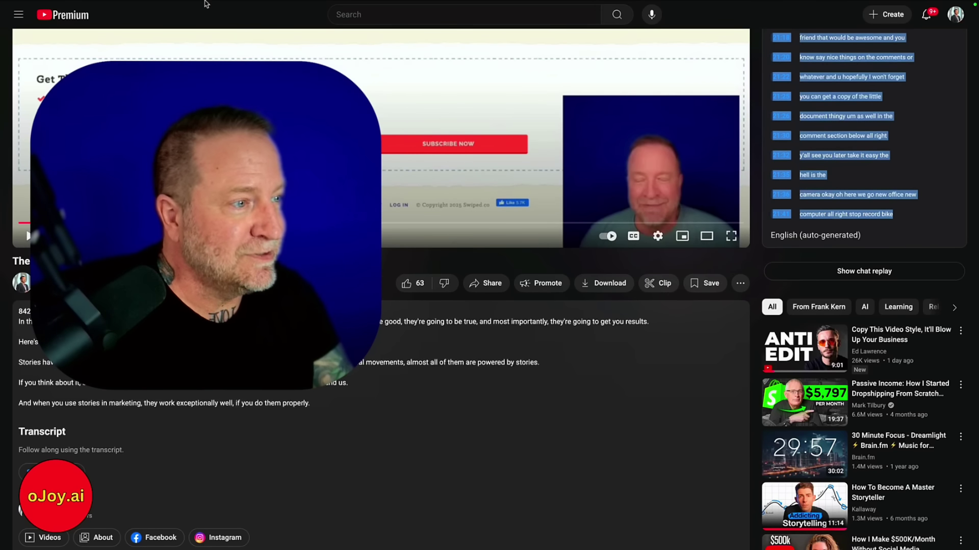
Switch to Project Shepherd and dictate a prompt asking it to read a YouTube video's transcripts, learn everything taught, and write nothing yet
mouse_move(206, 3)
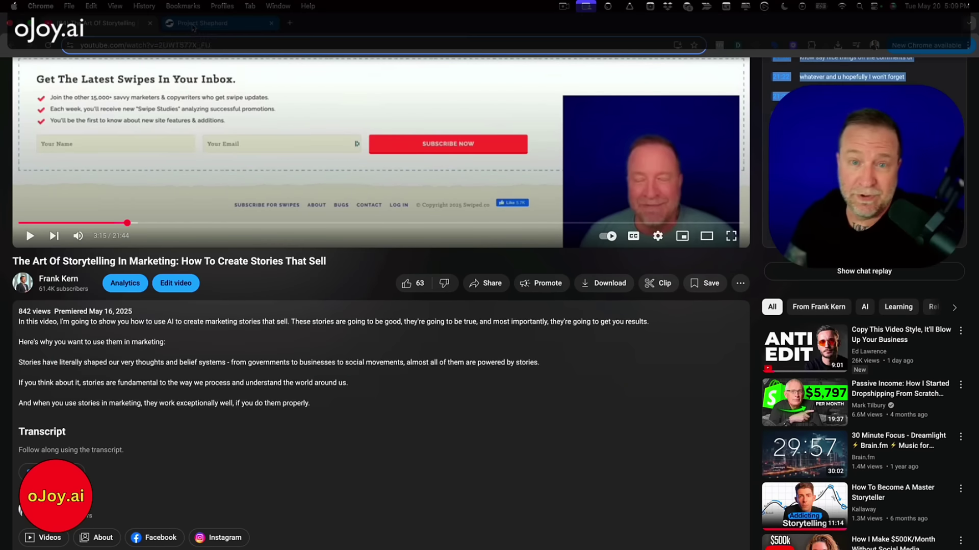
click(194, 24)
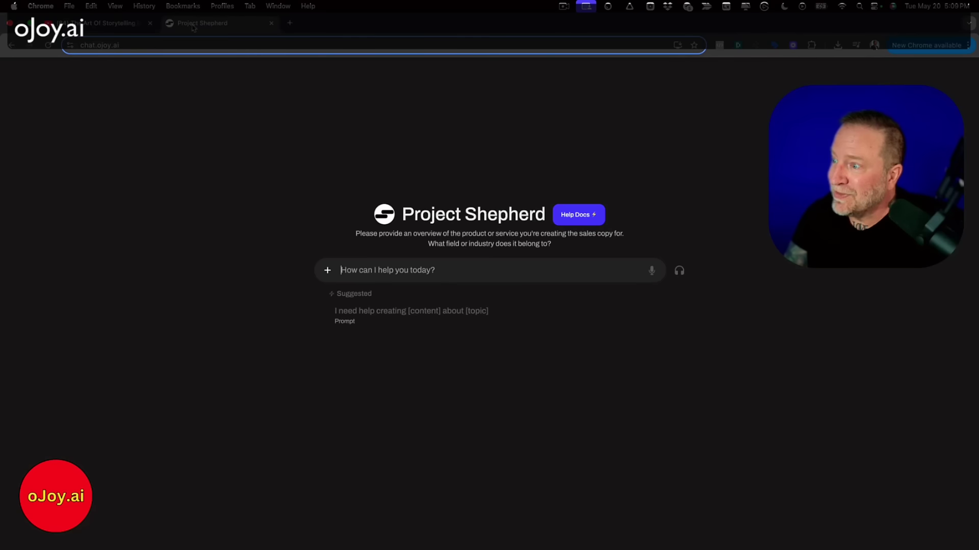
click(387, 281)
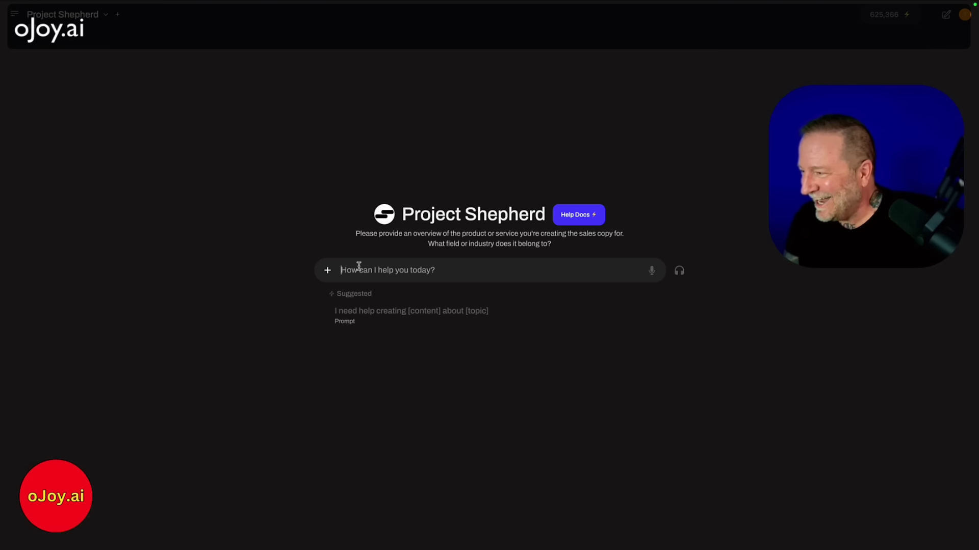
click(653, 272)
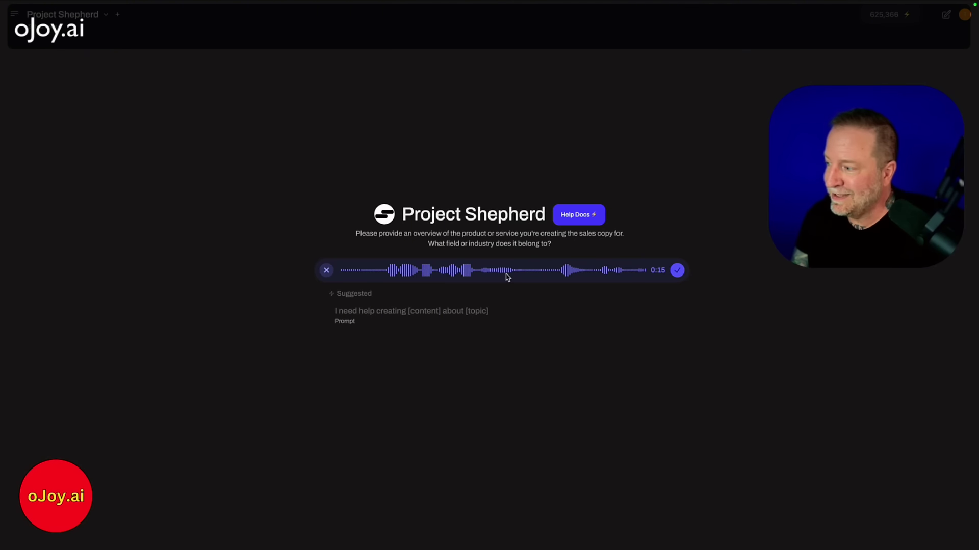
click(677, 272)
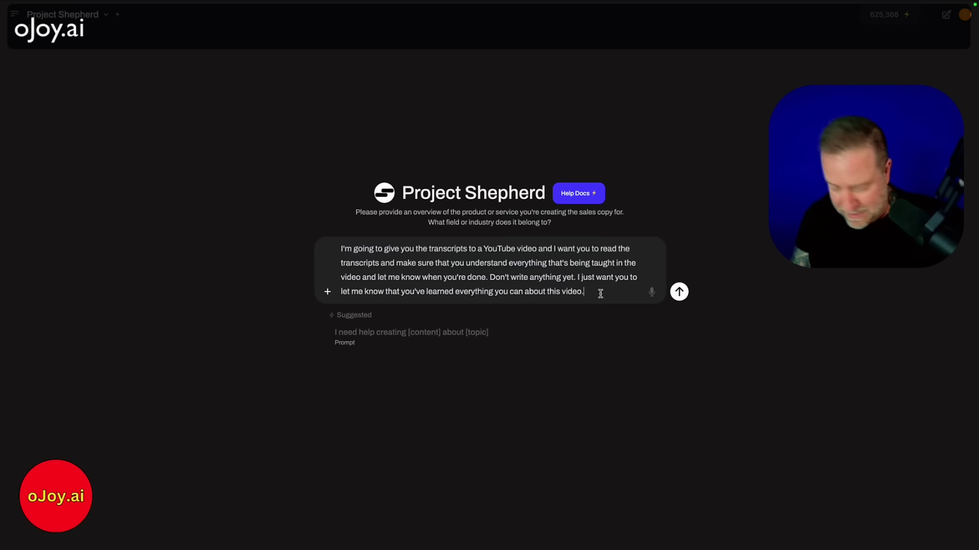
Add the label "TRANSCRIPTS:" below the prompt, paste the copied transcript under it, and send the message
key(shift+Return)
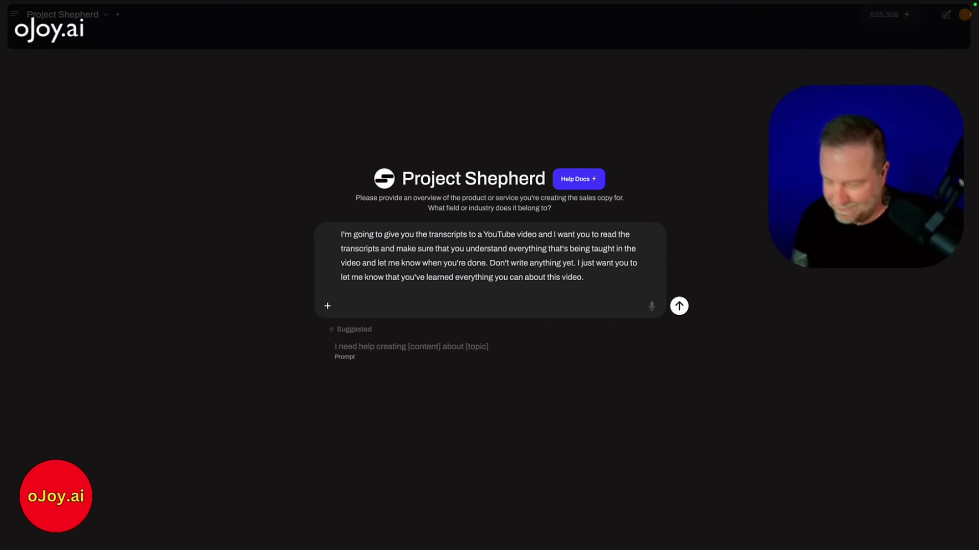
text(TRAN)
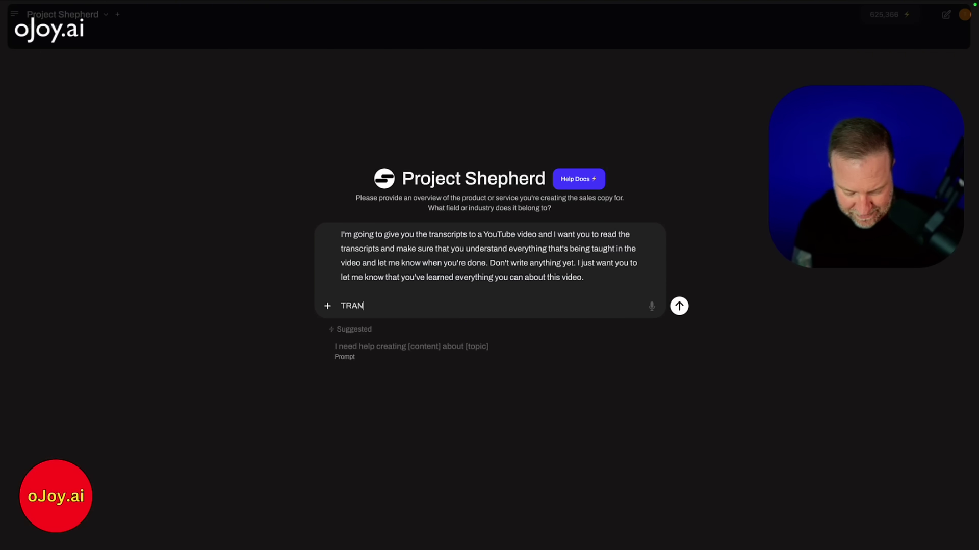
text(SCRIPT)
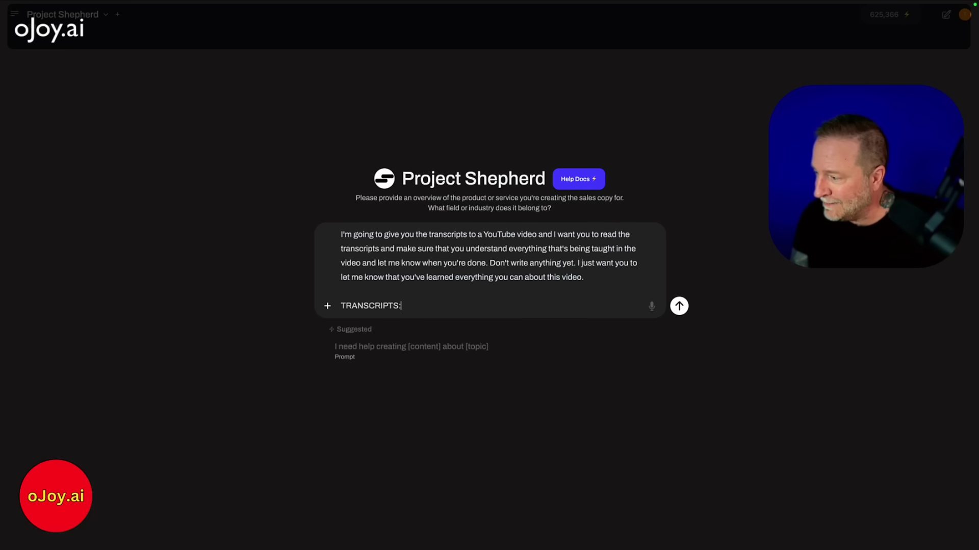
text(S:)
key(shift+Return)
key(ctrl+v)
key(Return)
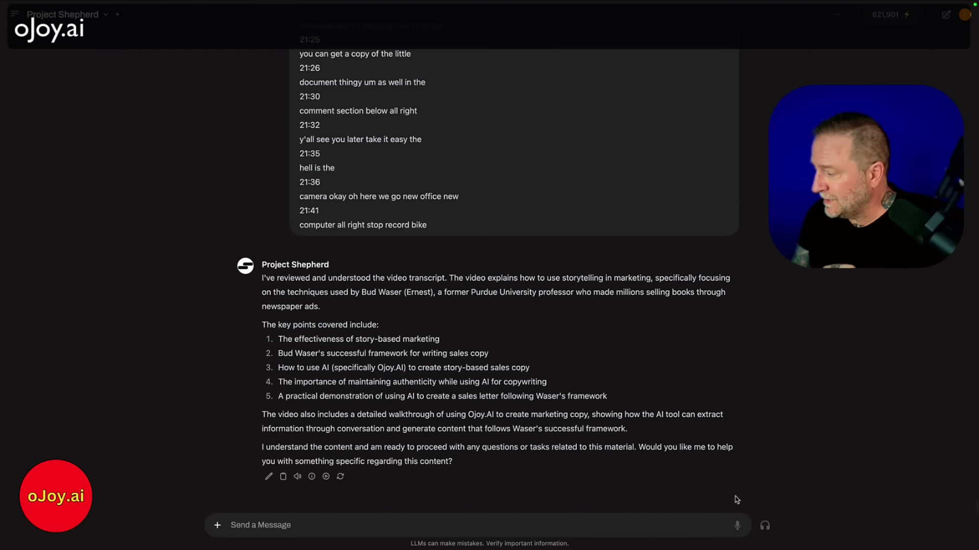
Dictate and send a request to think like a marketer and outline every imaginable cool benefit viewers get from watching the video
click(738, 525)
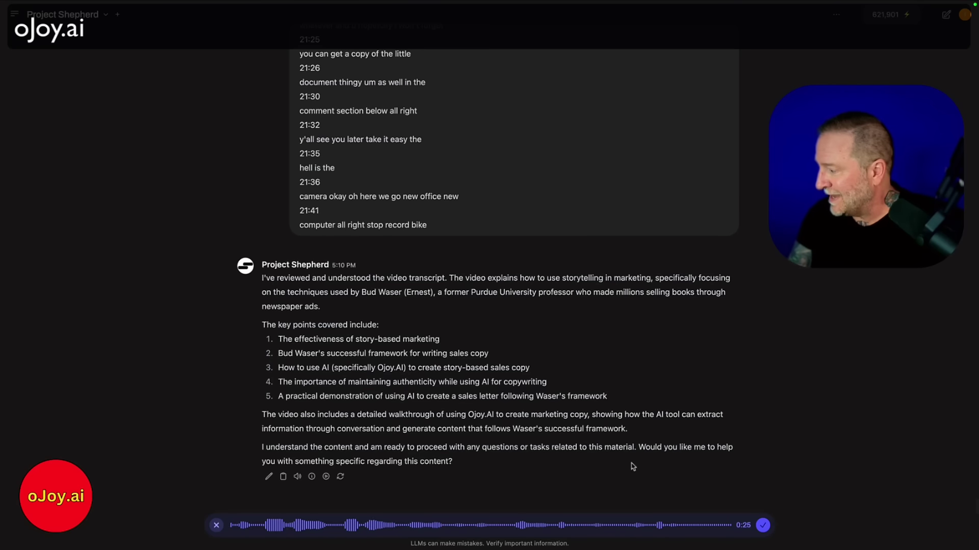
click(762, 525)
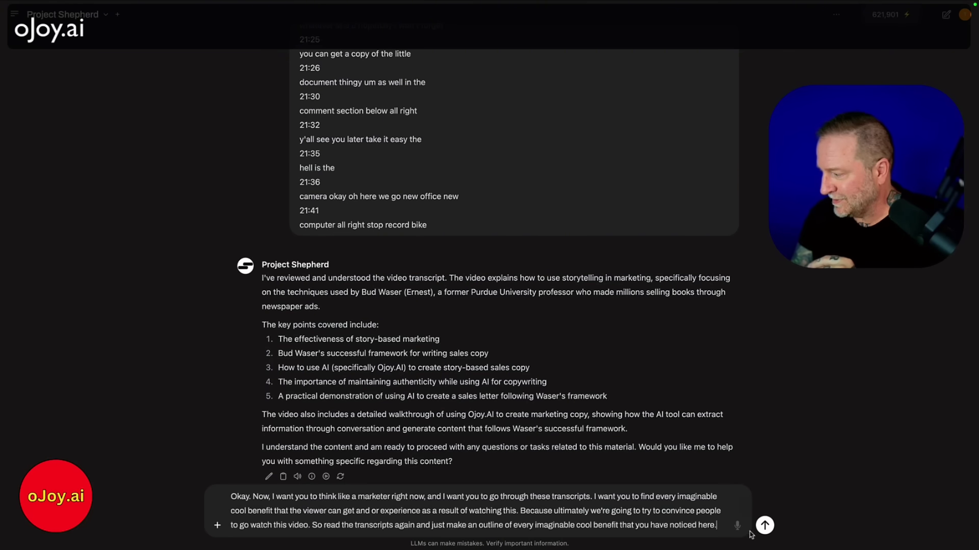
click(763, 525)
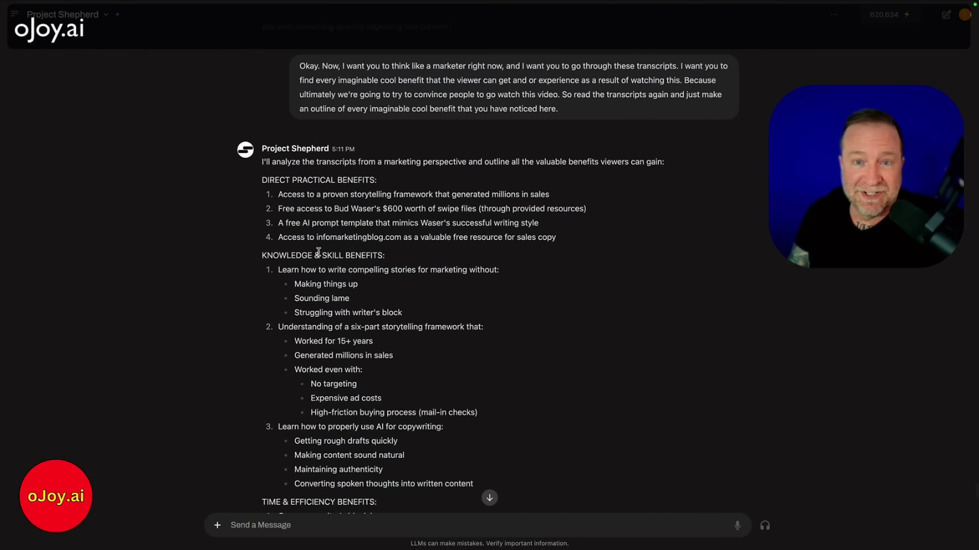
Read through the benefits outline and send a dictated request for a bullet list of the cool things viewers learn, with time stamps
scroll(320, 252, down, 3)
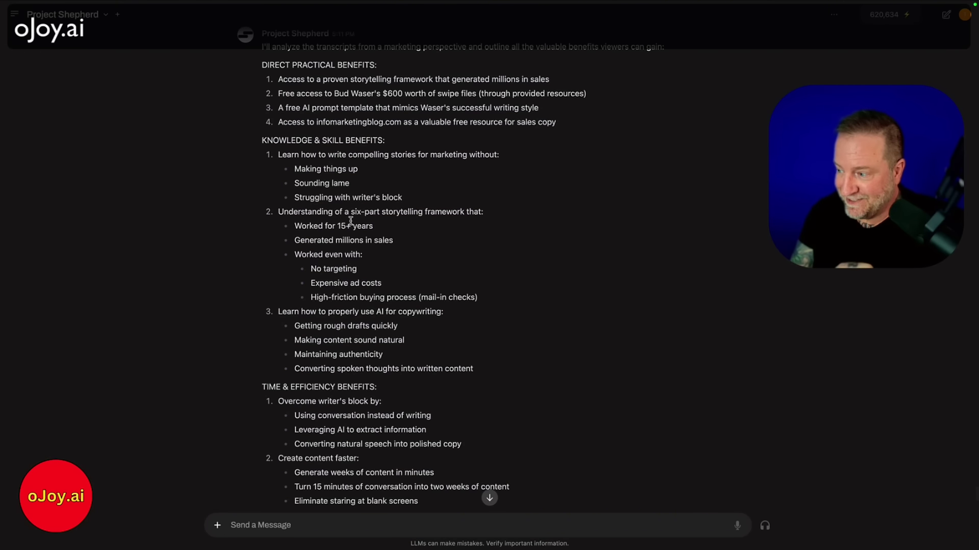
scroll(346, 236, down, 5)
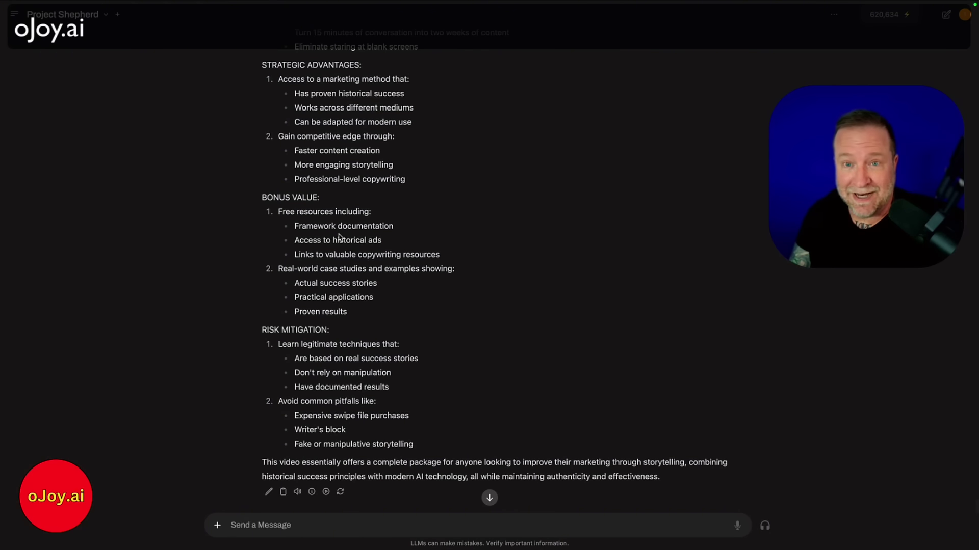
click(738, 526)
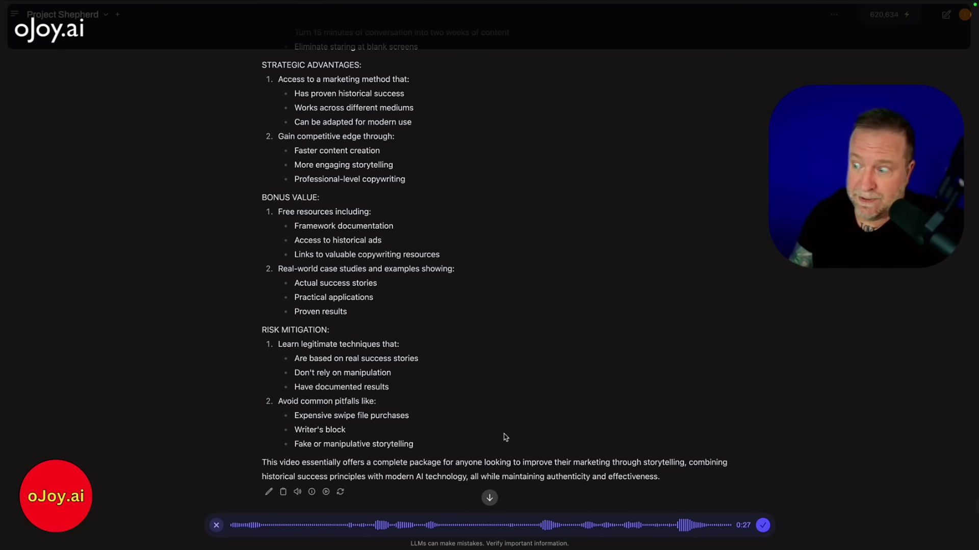
click(763, 526)
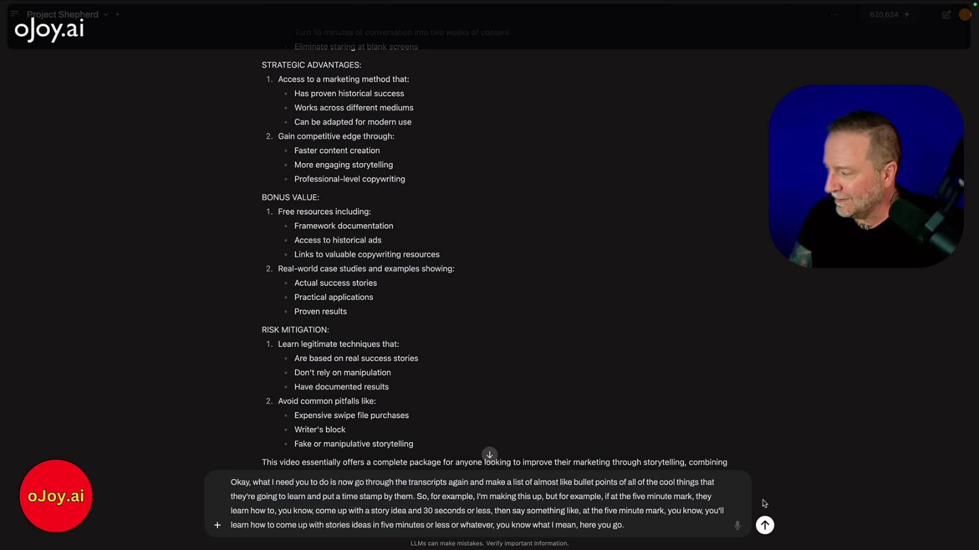
click(764, 525)
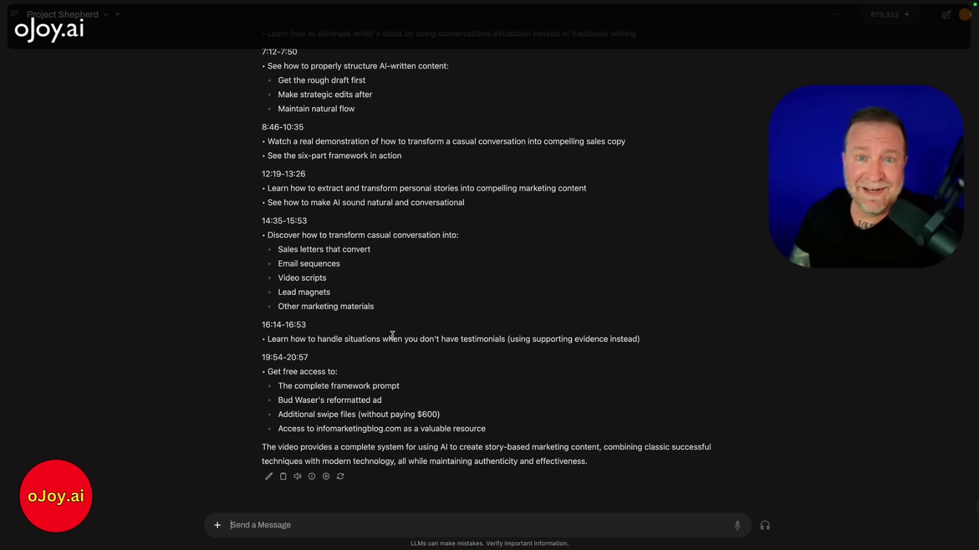
Review the time-stamped bullets and send a dictated request for an email telling existing subscribers why they should watch the video
scroll(400, 312, up, 5)
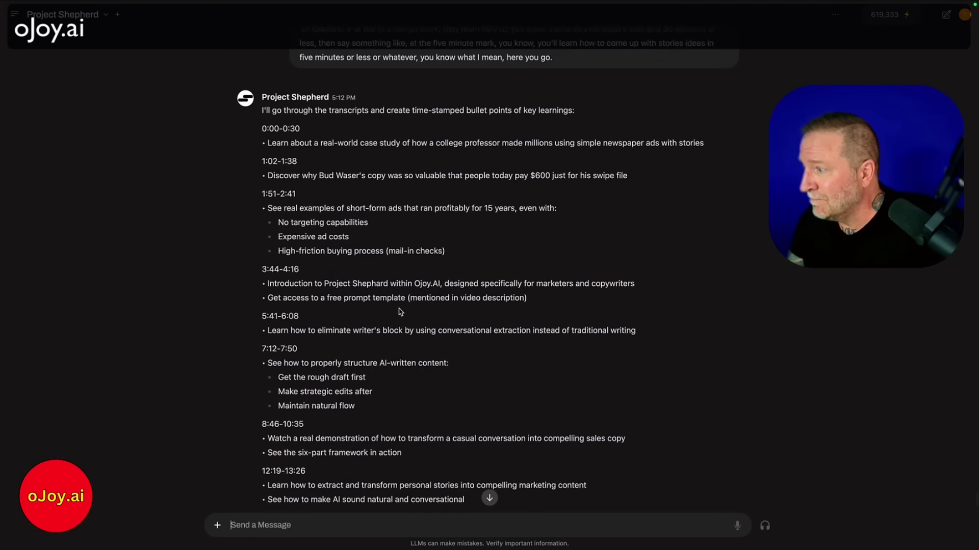
scroll(400, 312, up, 1)
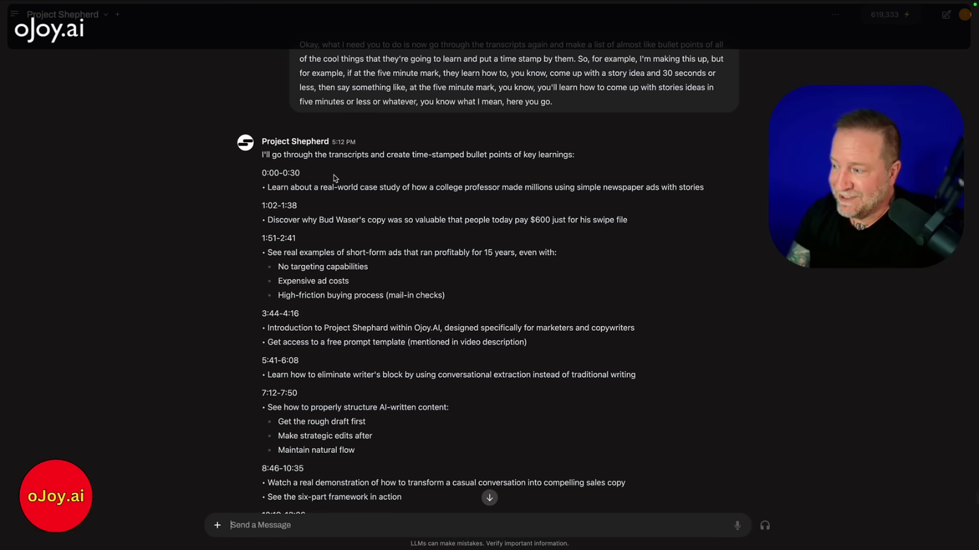
scroll(340, 178, down, 4)
scroll(558, 260, down, 2)
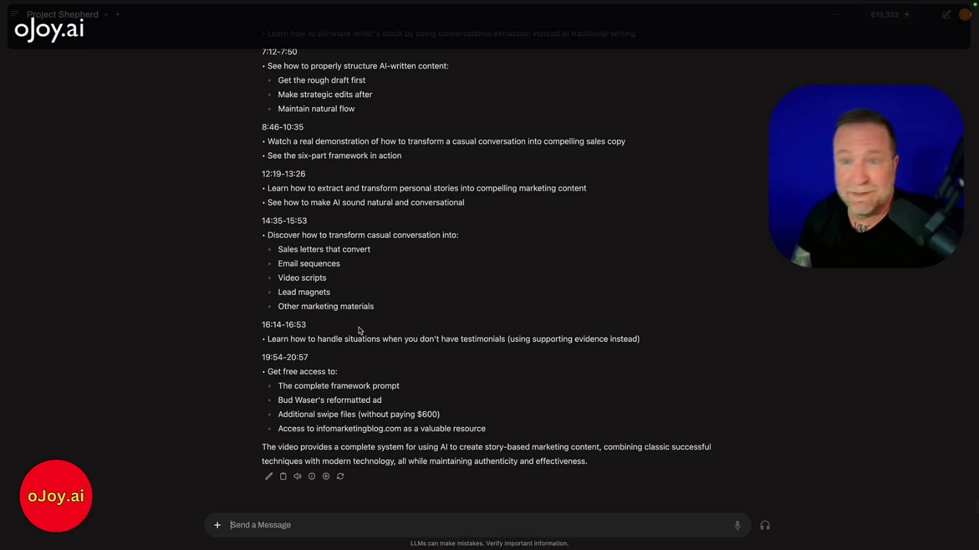
click(737, 526)
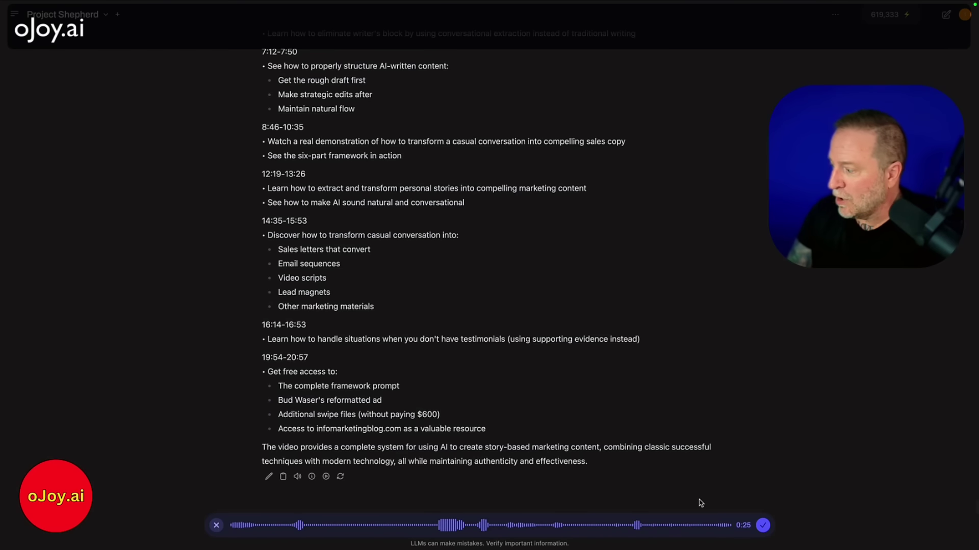
click(763, 525)
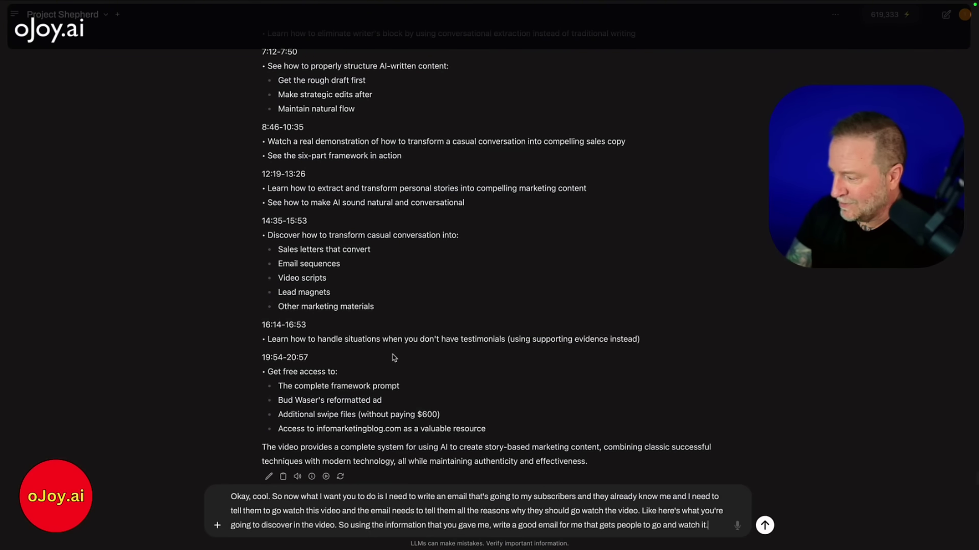
click(763, 525)
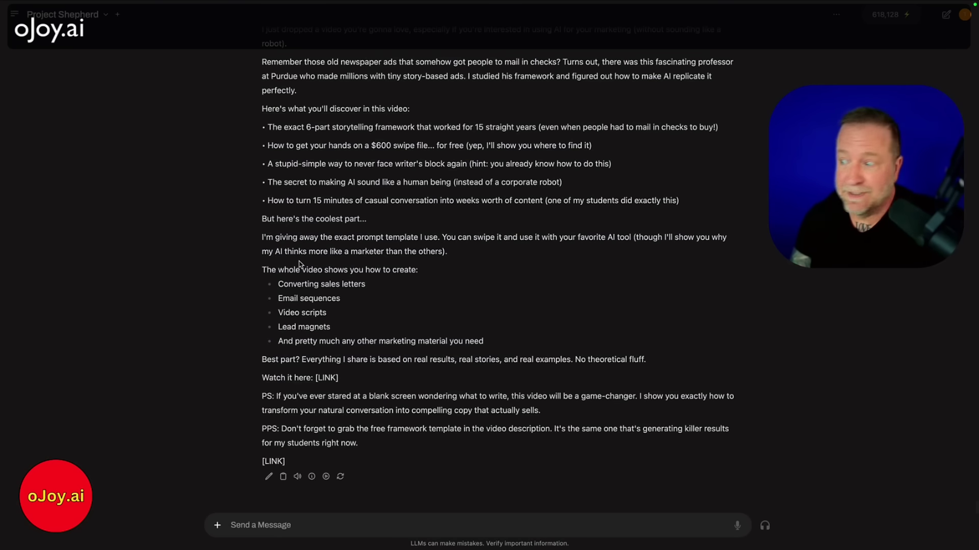
Review the generated subscriber email from its subject line and greeting through the discovery bullets to the closing links
scroll(339, 186, up, 3)
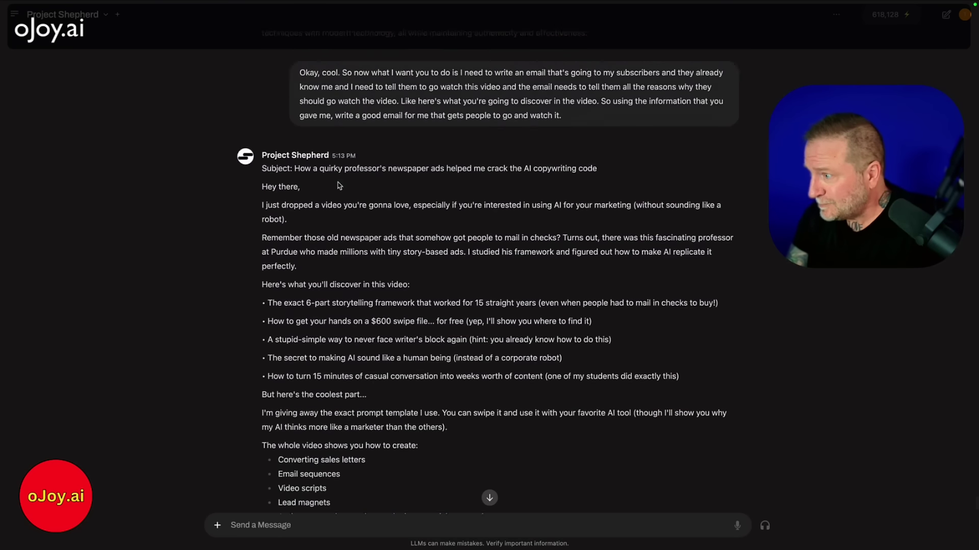
scroll(339, 186, up, 1)
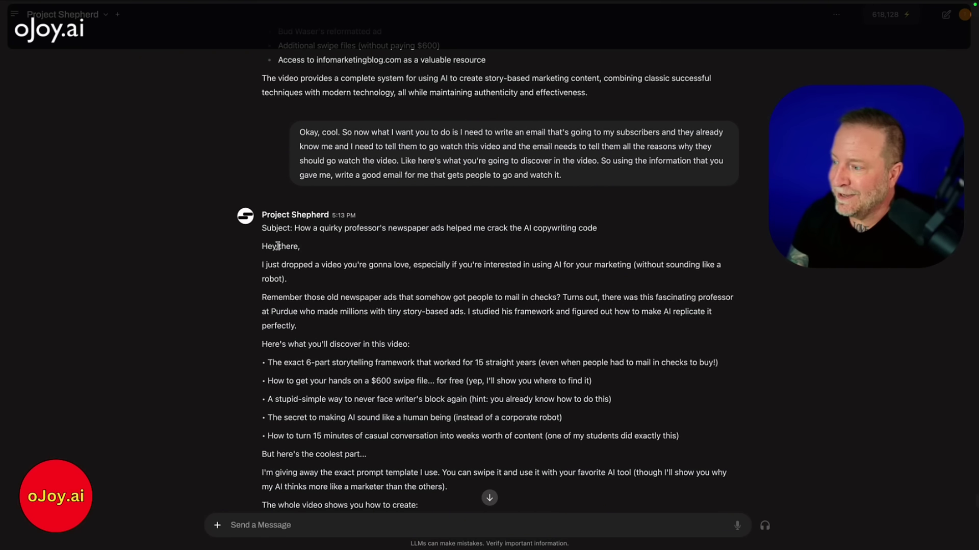
drag(278, 246, 356, 250)
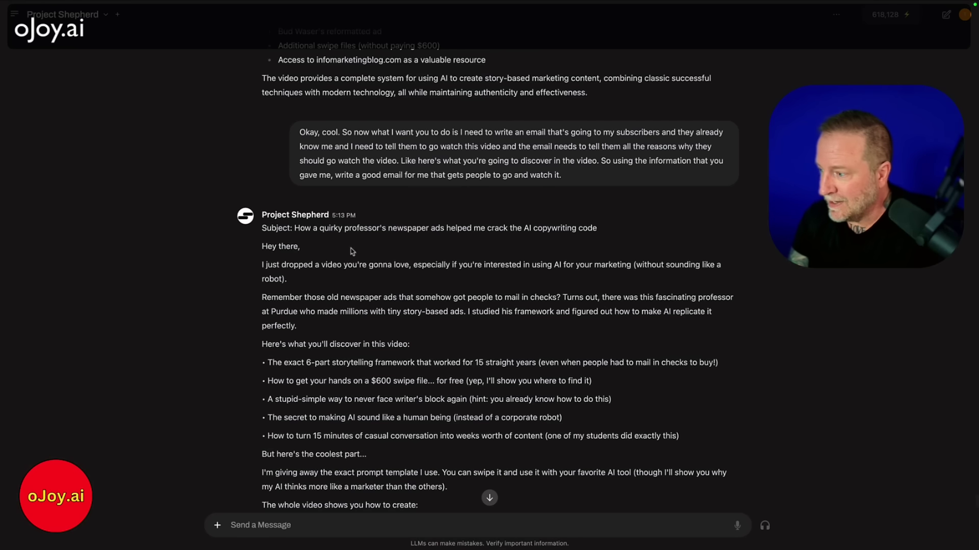
click(345, 249)
scroll(384, 268, down, 2)
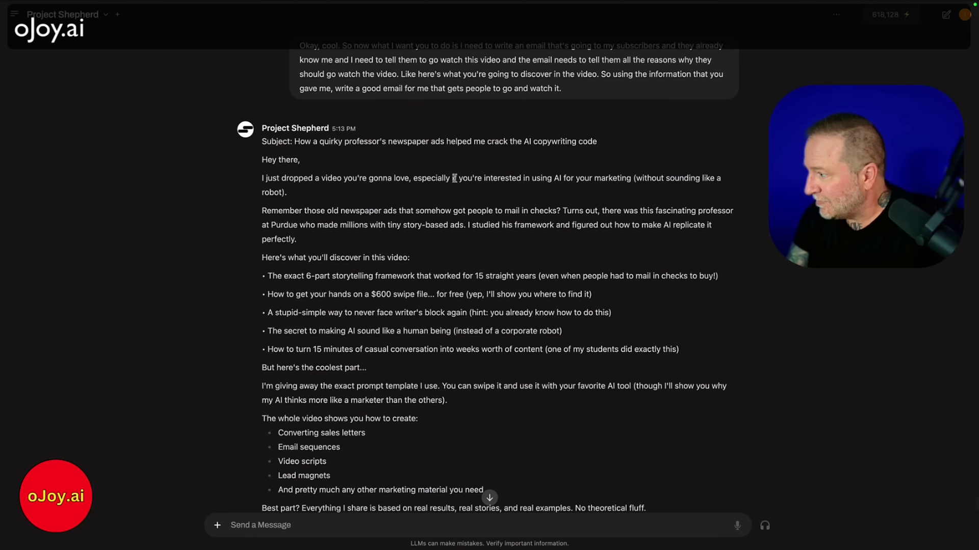
scroll(334, 220, down, 3)
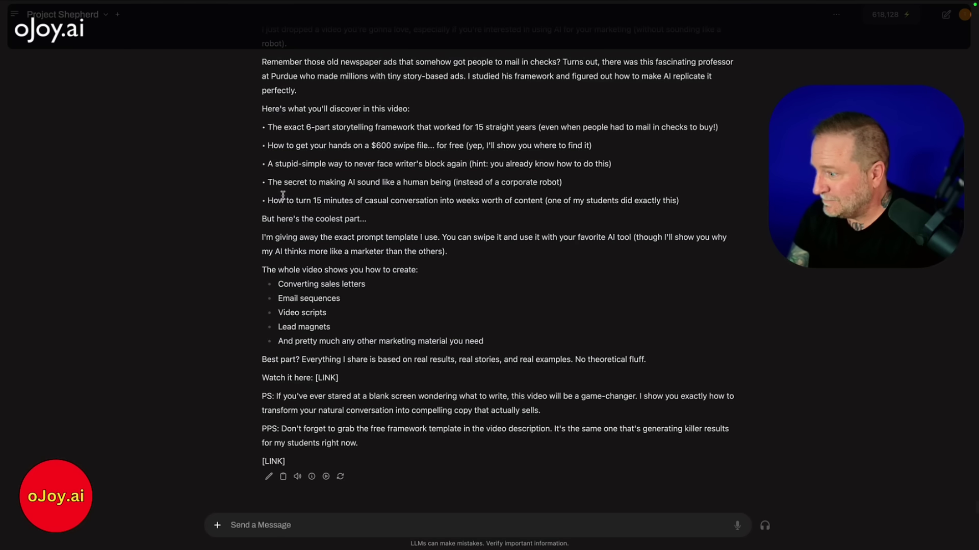
drag(262, 29, 336, 313)
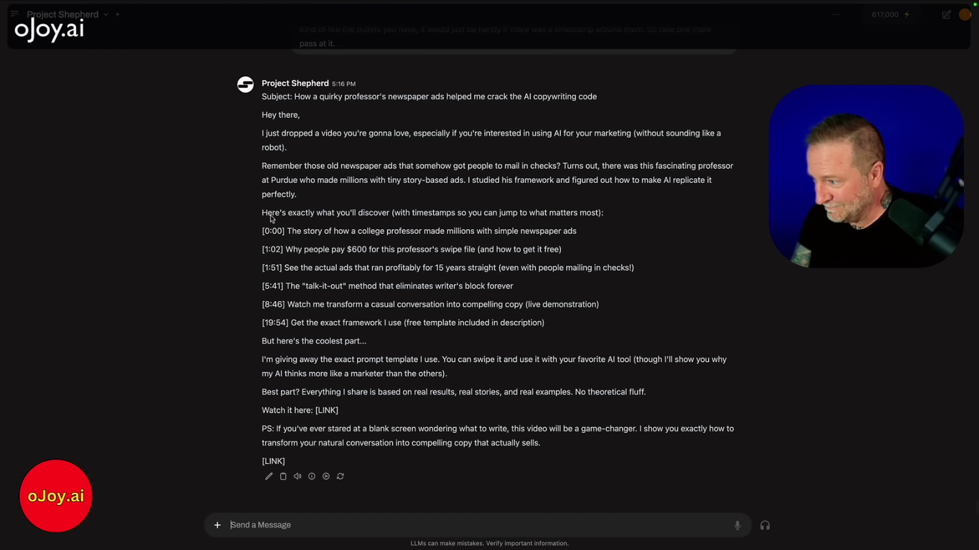
Dictate and send a request for five more big benefits, with the bullets rewritten as discoveries and each timestamp placed after its bullet
drag(263, 231, 285, 231)
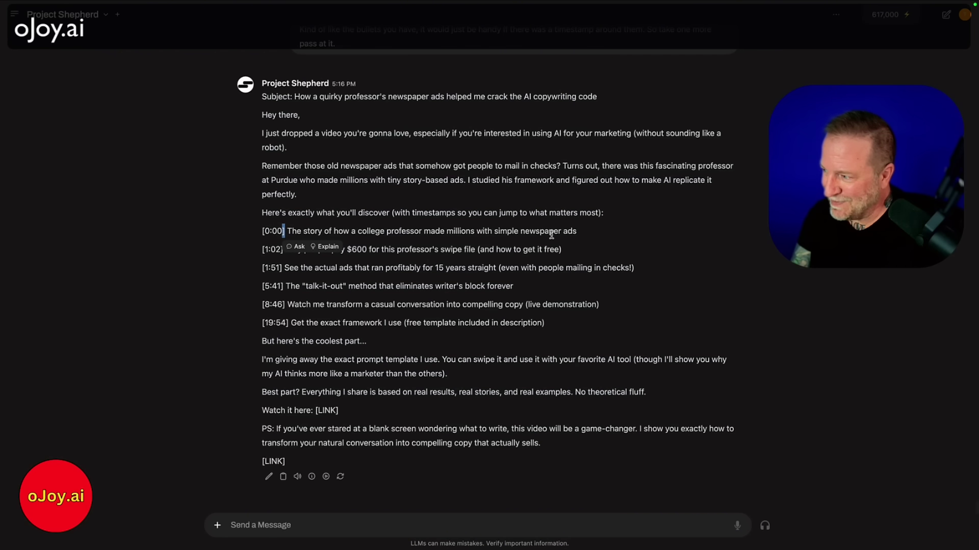
click(591, 230)
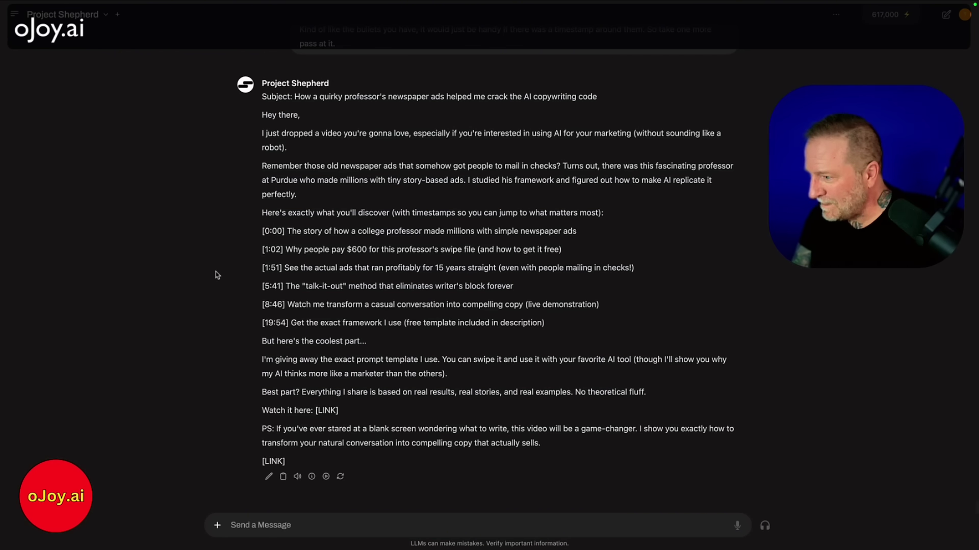
click(741, 527)
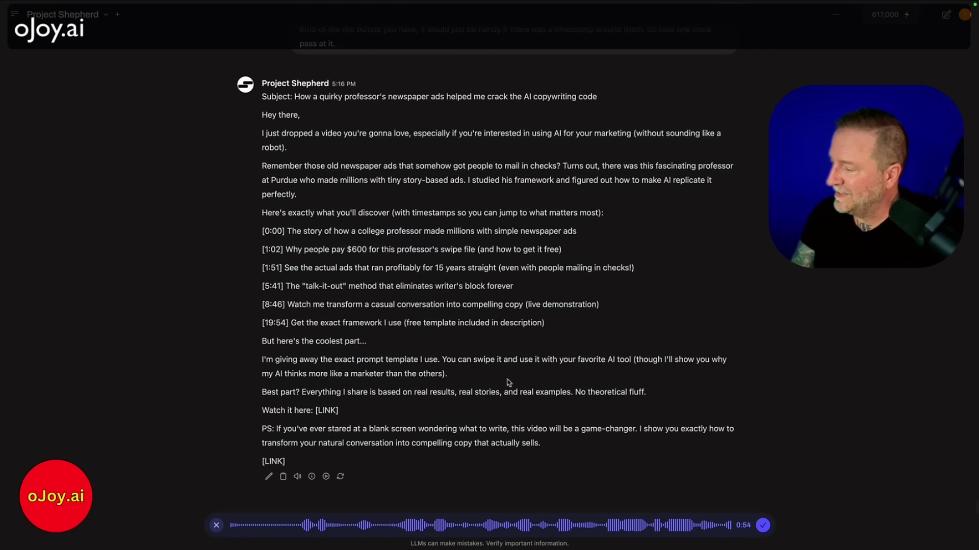
click(764, 529)
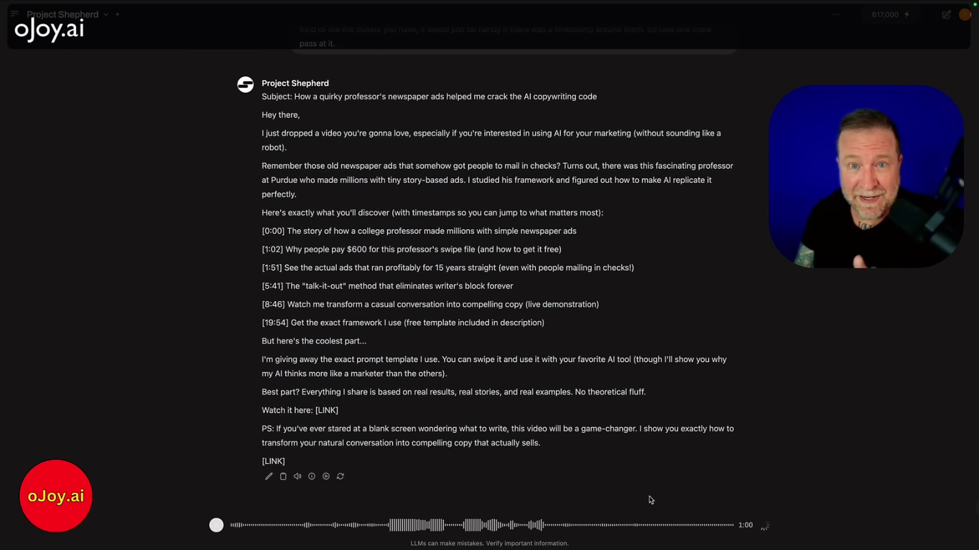
click(764, 526)
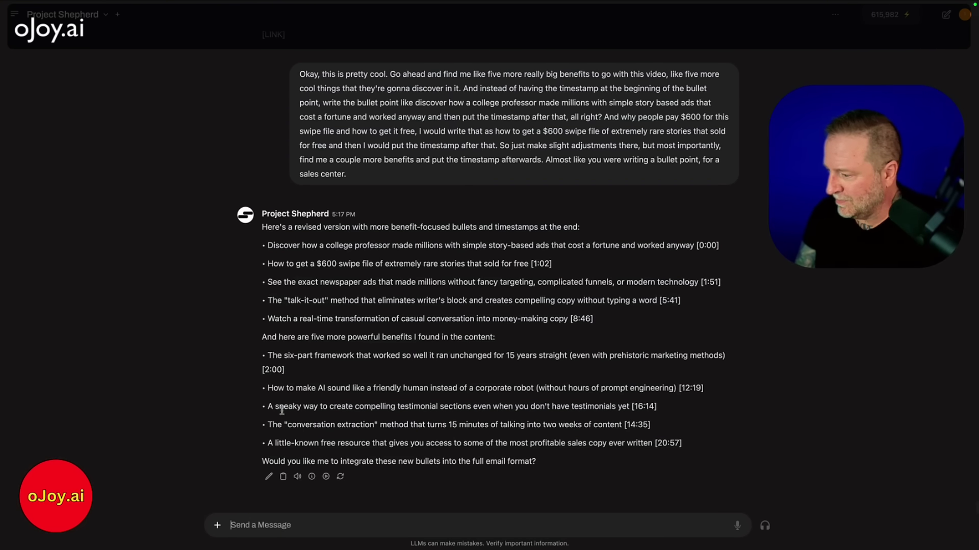
Dictate and send a request to put the revised bullets into a full email that is short, to the point and urges watching now
click(735, 526)
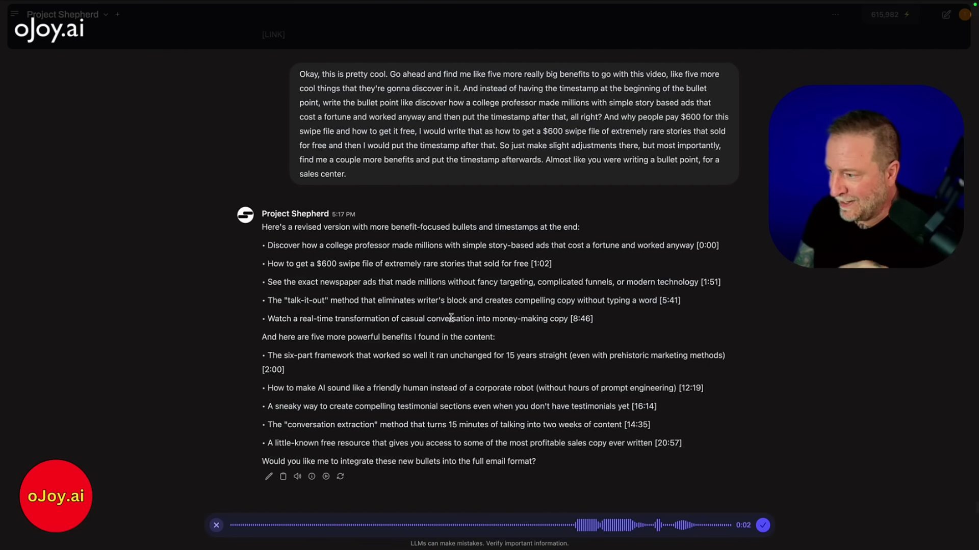
click(763, 527)
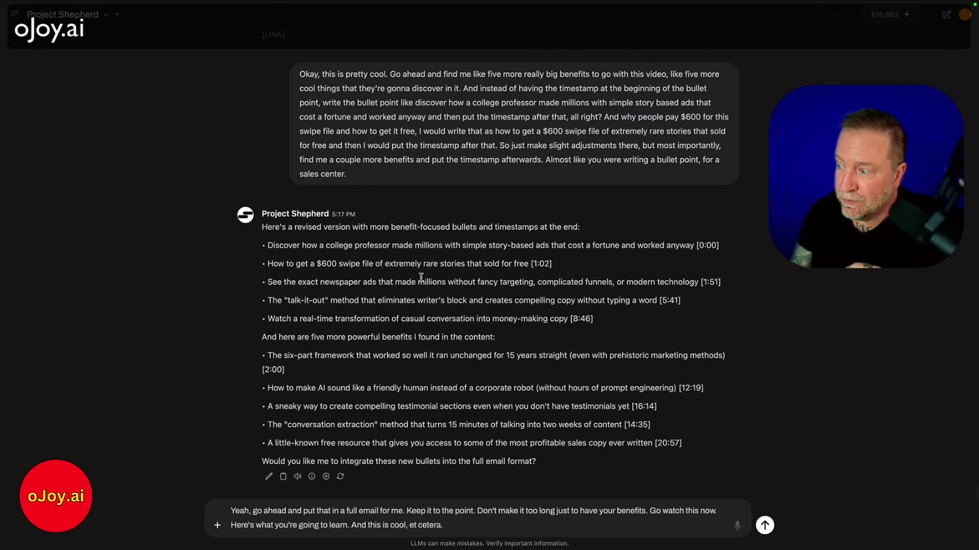
scroll(419, 277, up, 8)
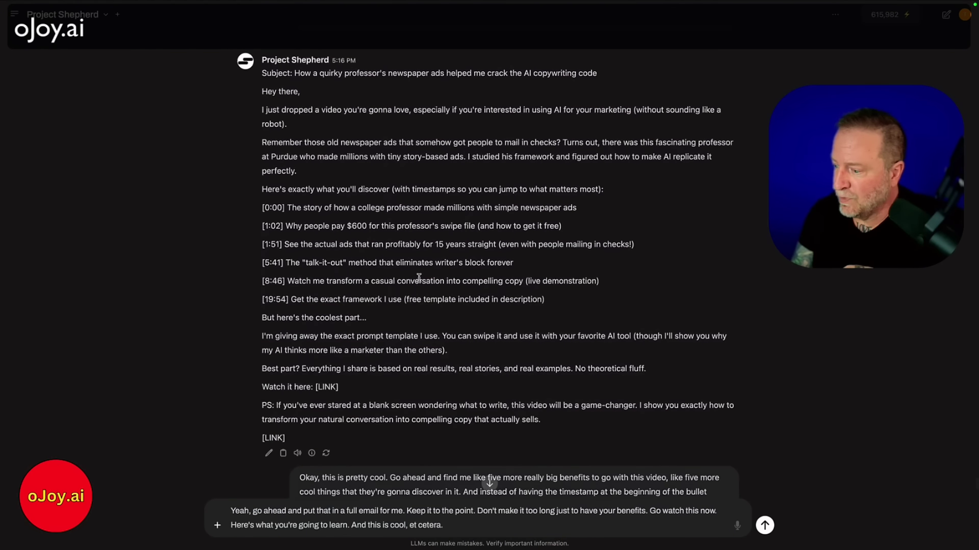
click(765, 525)
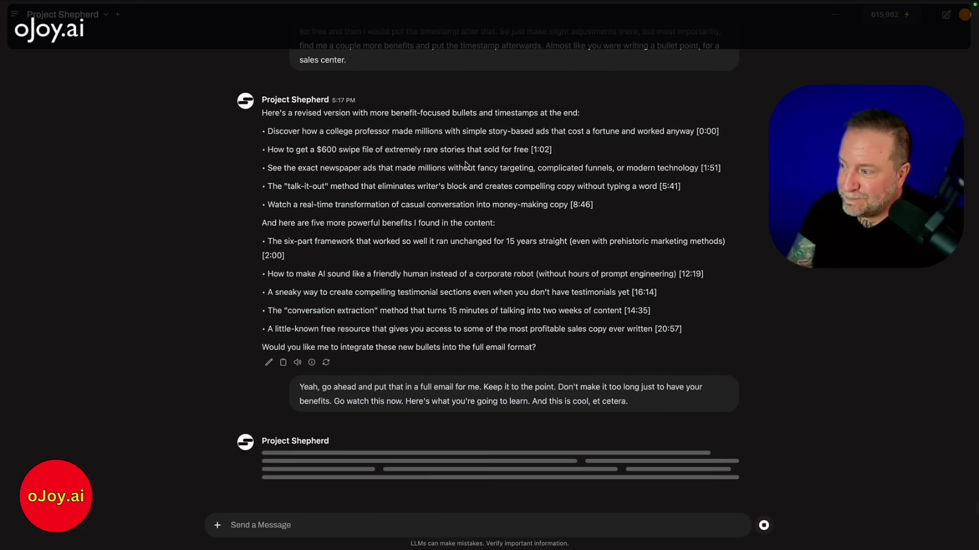
Send a dictated request for two more non-identical emails making the same points, for day-two and day-three sends to people who didn't open earlier ones
scroll(466, 161, up, 3)
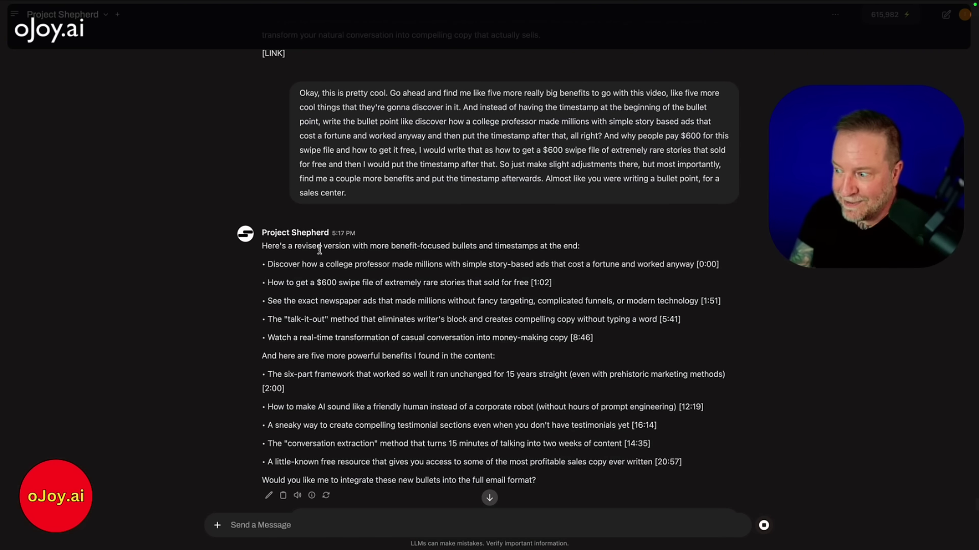
scroll(320, 254, down, 7)
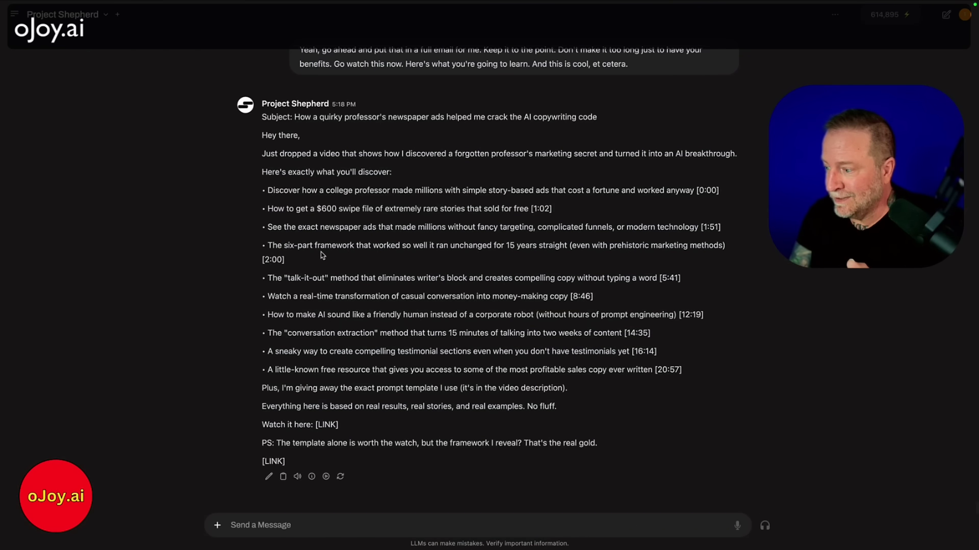
click(738, 529)
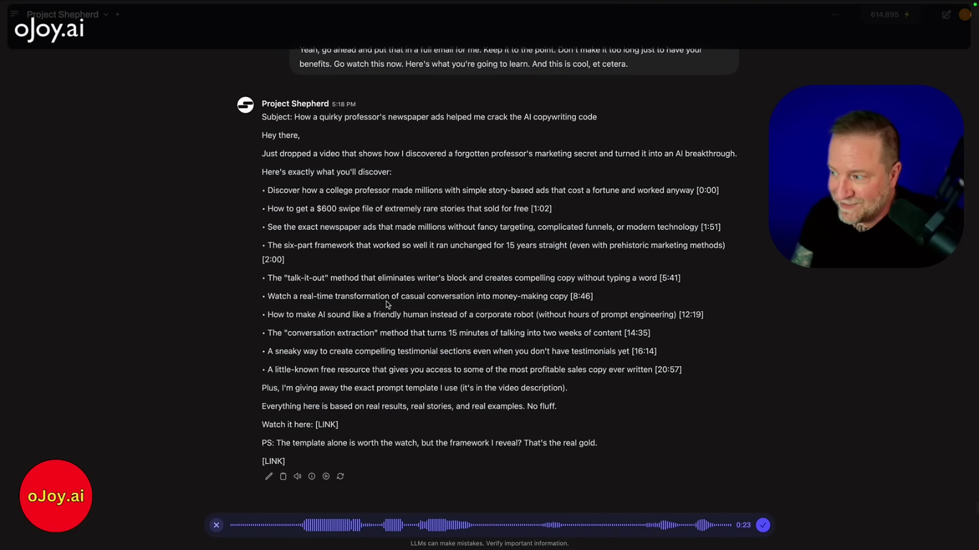
click(763, 525)
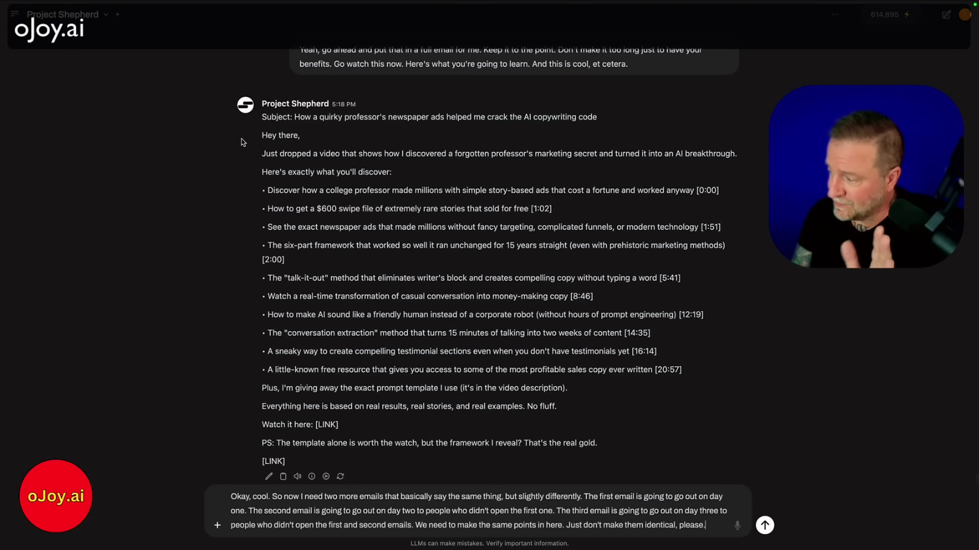
click(758, 523)
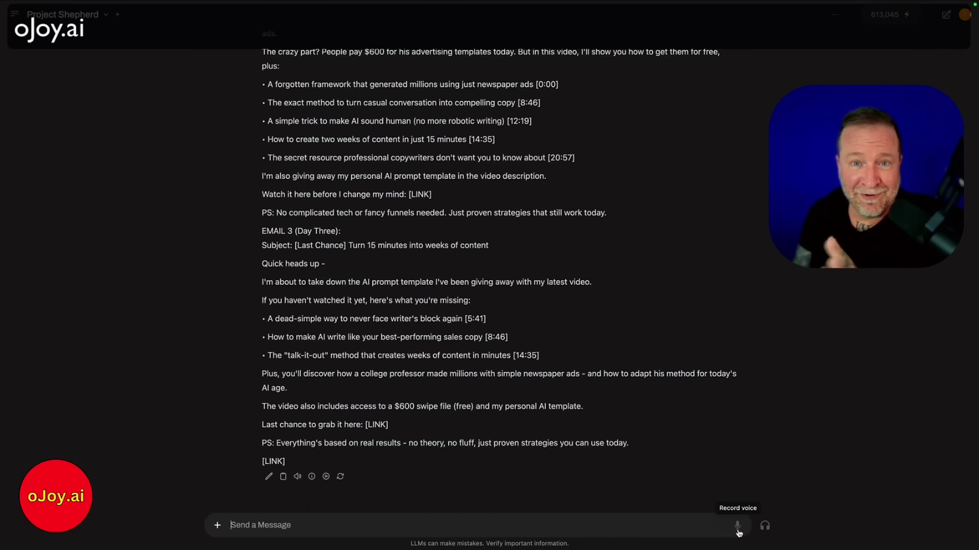
Dictate and send a request for five hyper-aggressive, curiosity-invoking direct response subject lines for each email
click(737, 525)
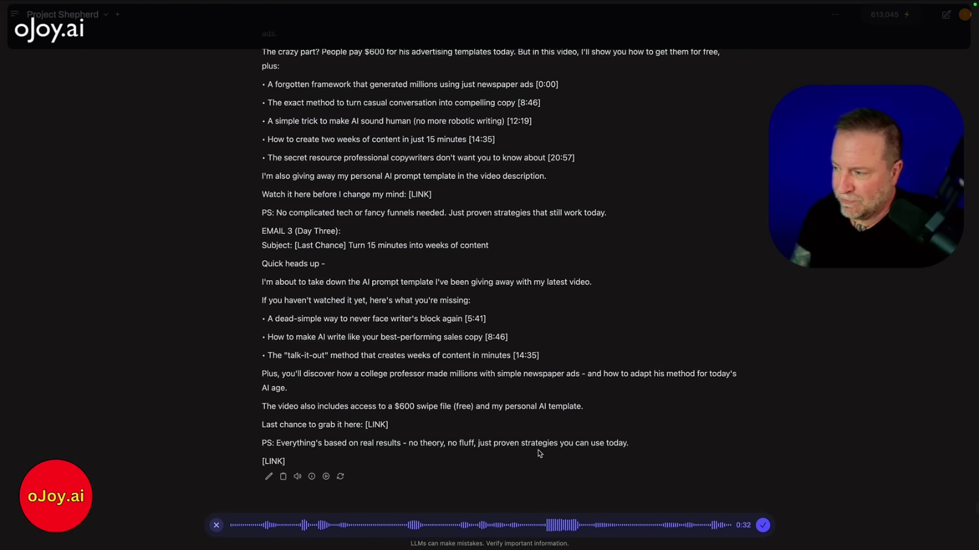
click(763, 525)
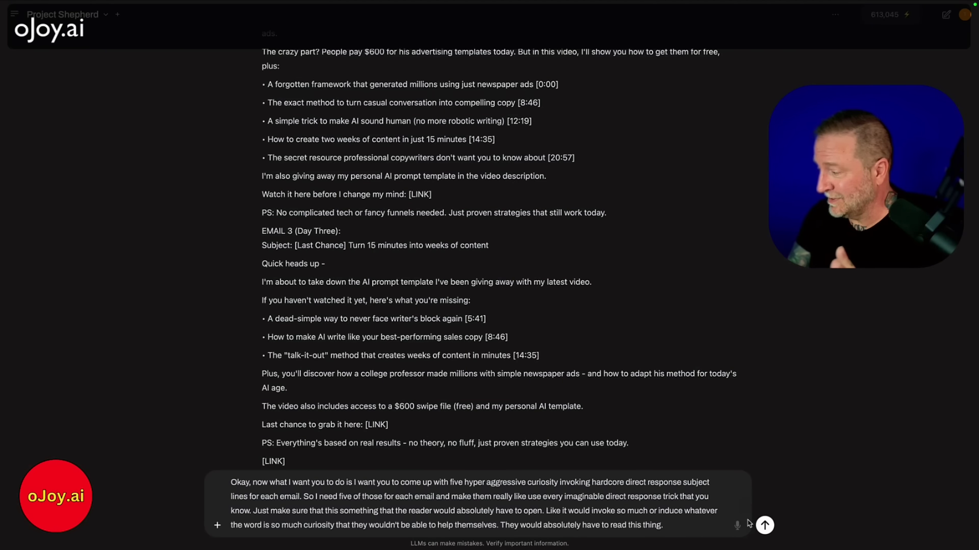
click(764, 526)
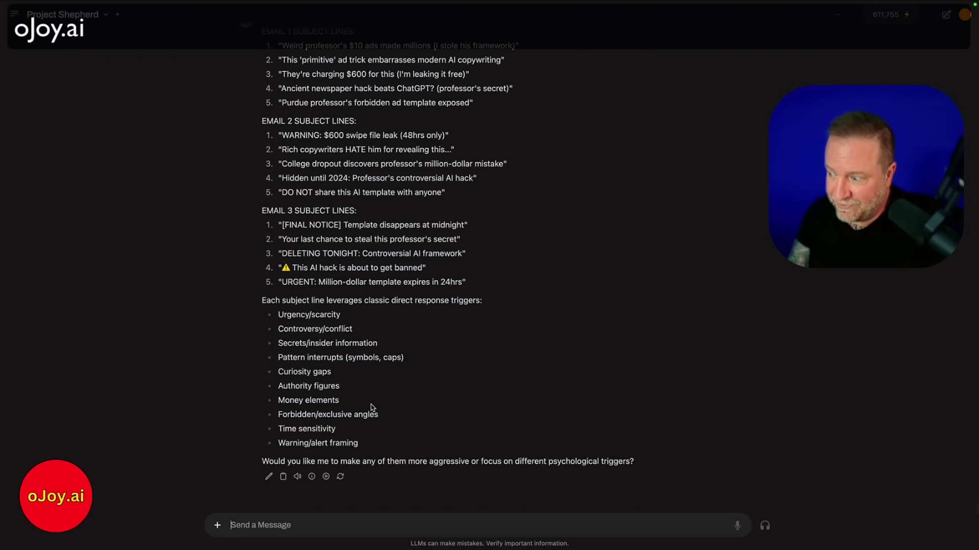
Review the subject line options and choose the first for email one, the second for email two and the second for email three
scroll(298, 209, up, 3)
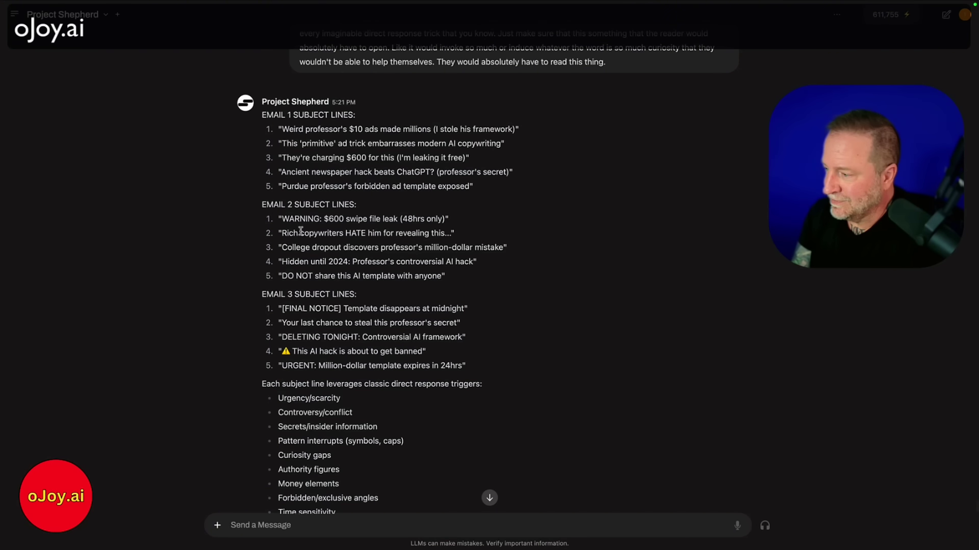
scroll(298, 236, down, 2)
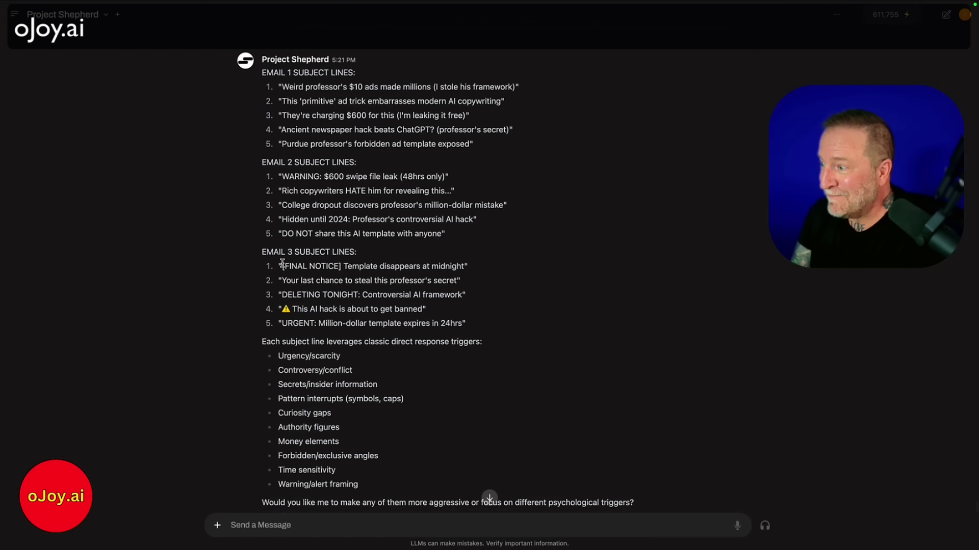
key(ctrl+shift+s)
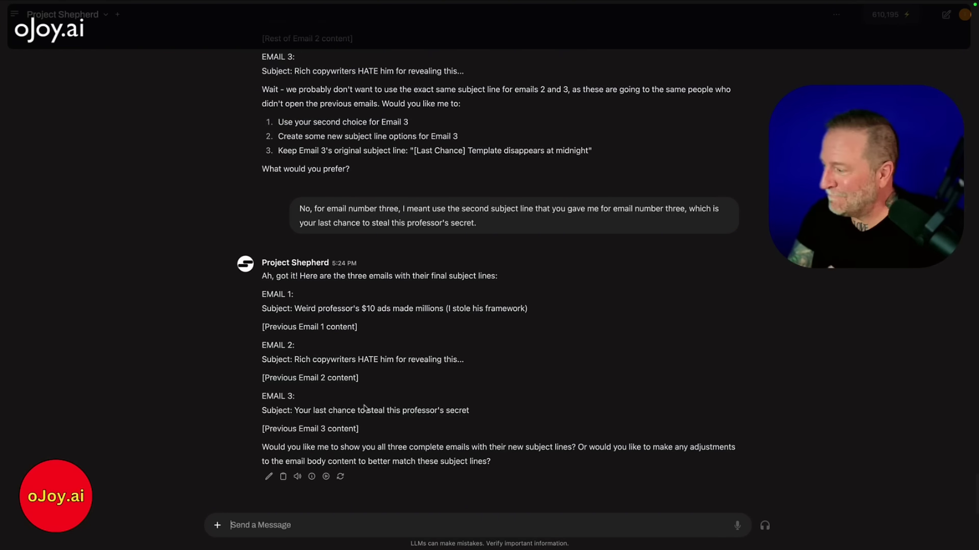
Dictate and send a request to match each email's style and tone to its subject line and live up to the expectations it sets
click(737, 525)
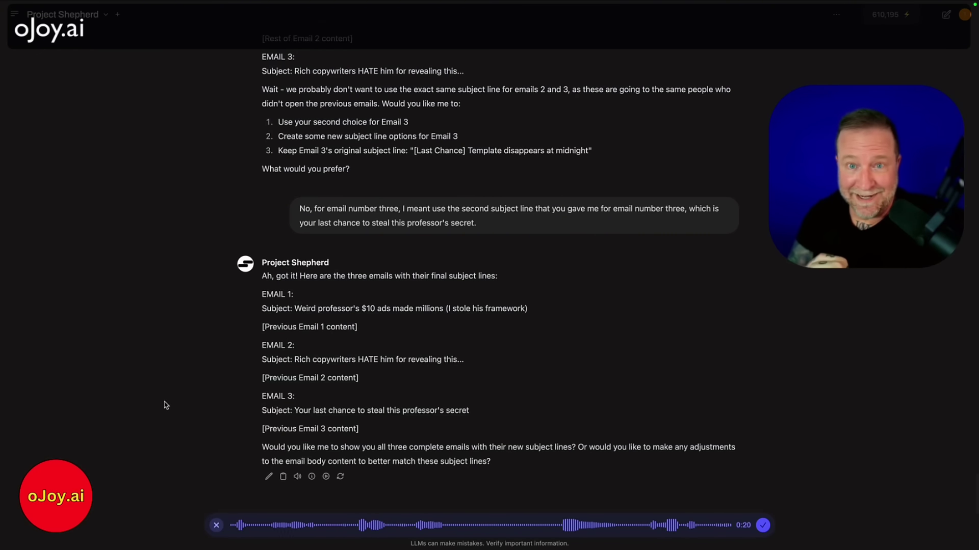
click(762, 526)
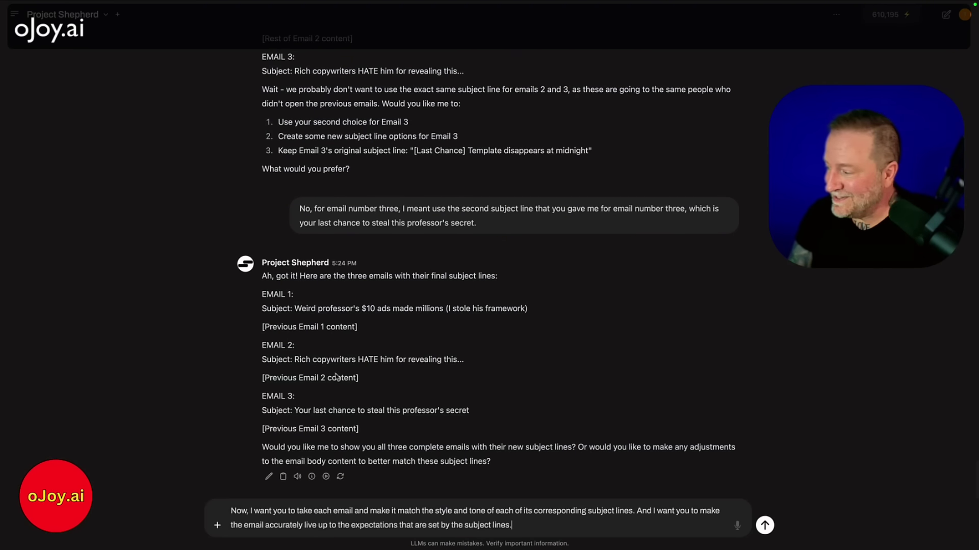
click(765, 525)
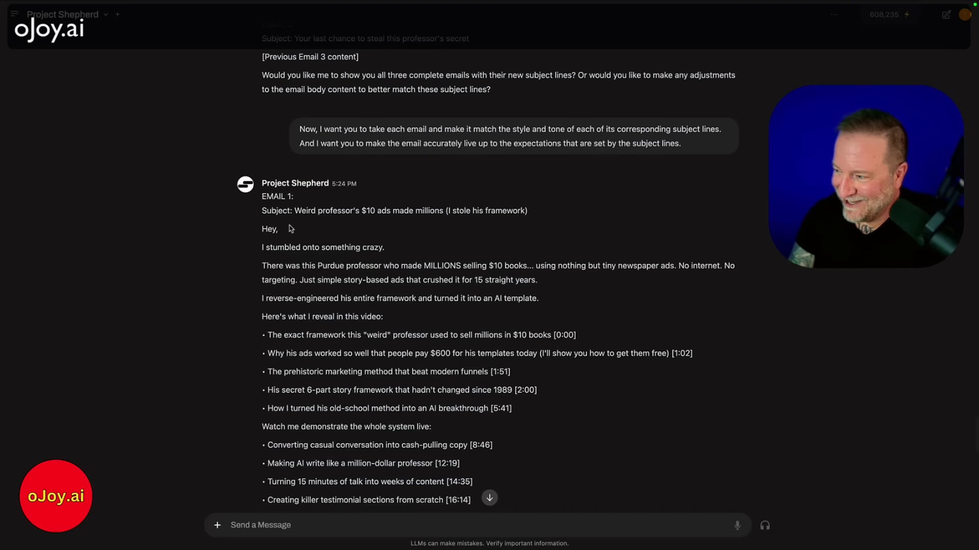
Read through the rewritten first email, from its subject line to the PS, and the opening of the second email
scroll(286, 231, down, 1)
scroll(284, 233, down, 1)
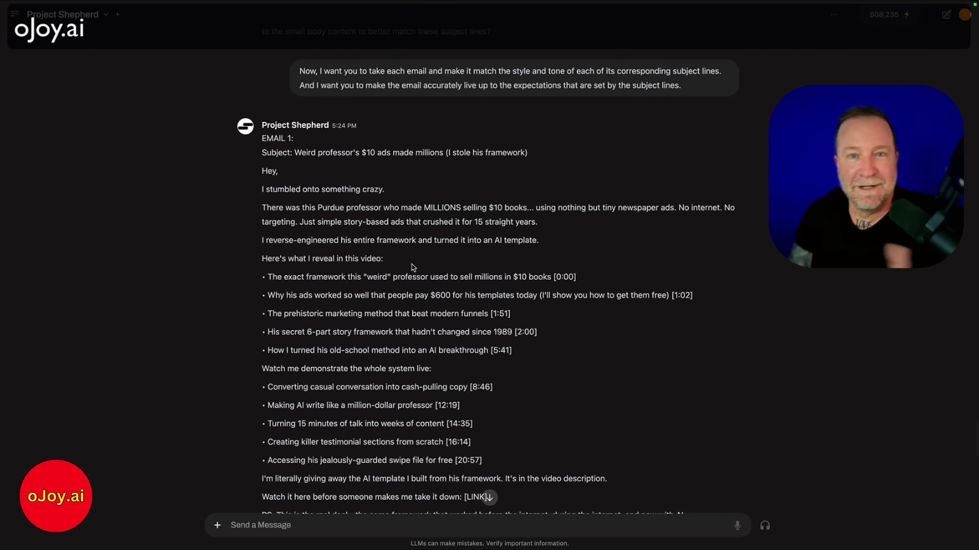
scroll(405, 269, down, 4)
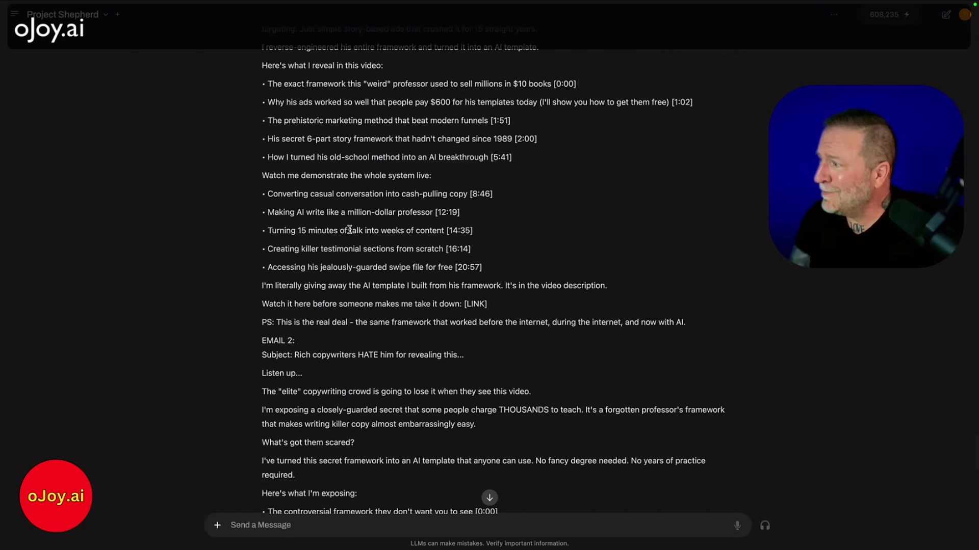
scroll(357, 270, up, 5)
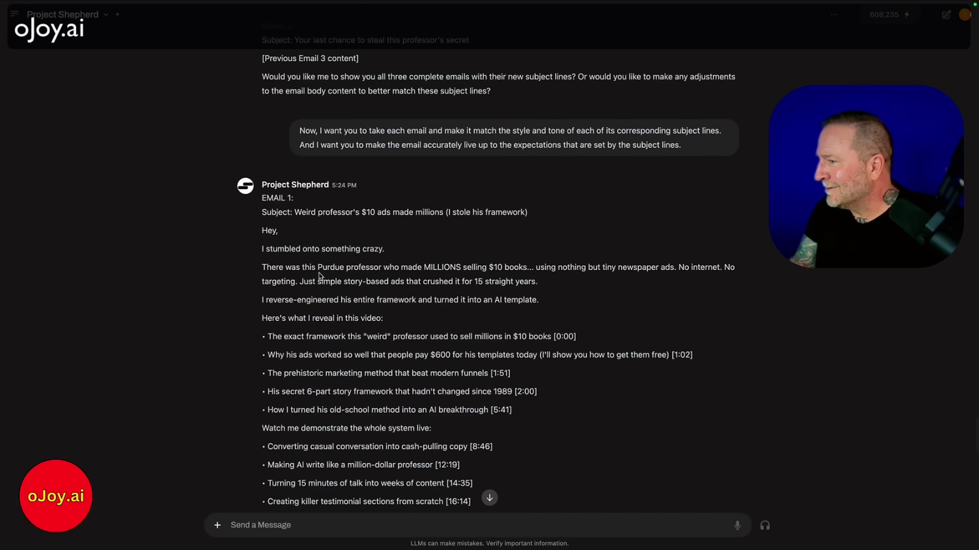
mouse_move(238, 116)
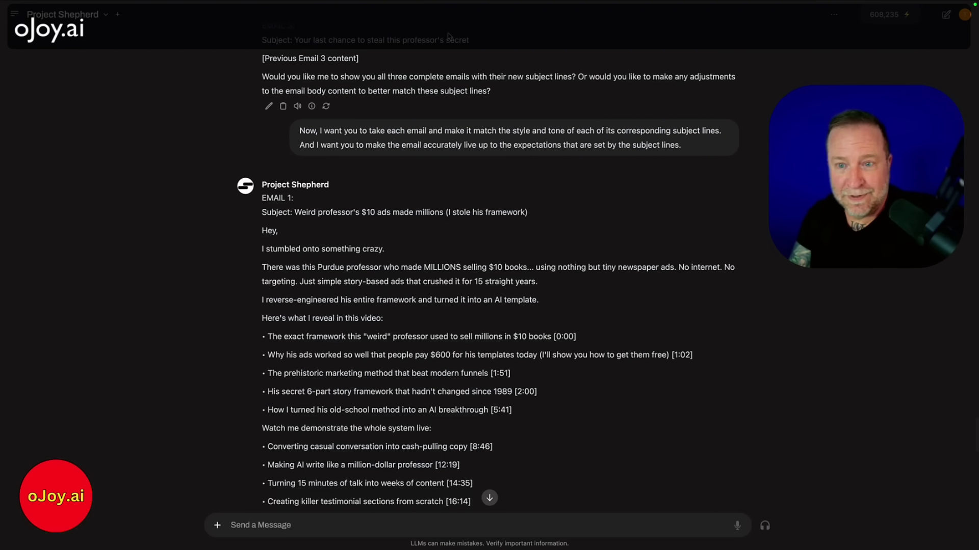
mouse_move(417, 2)
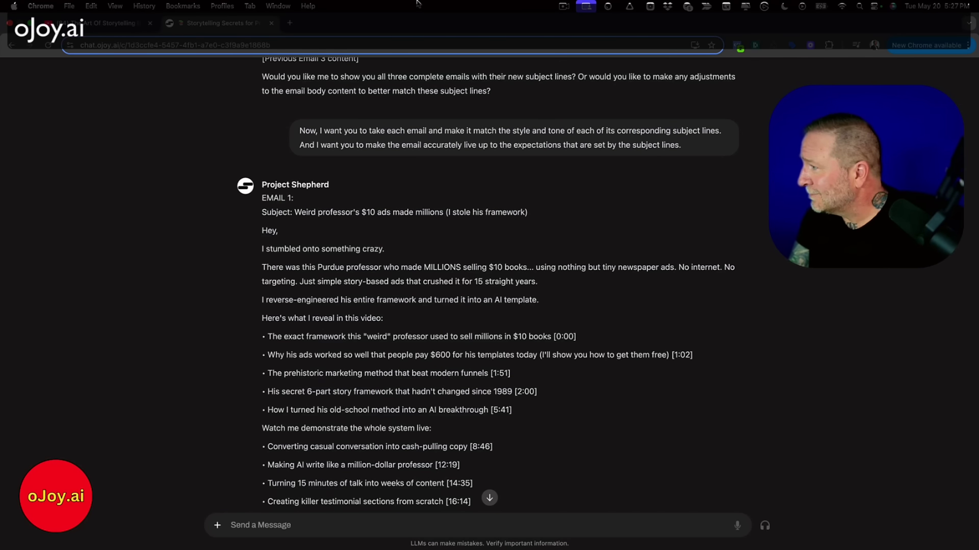
click(563, 8)
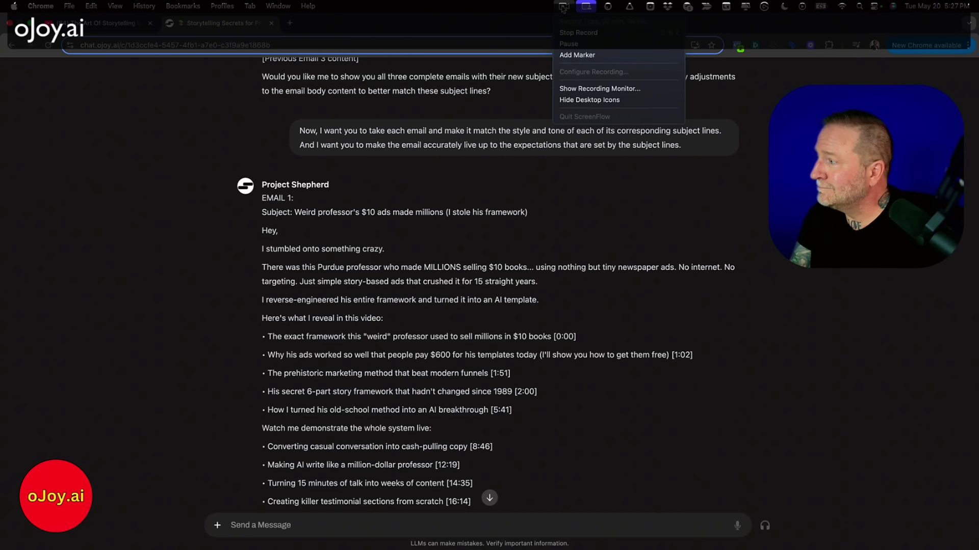